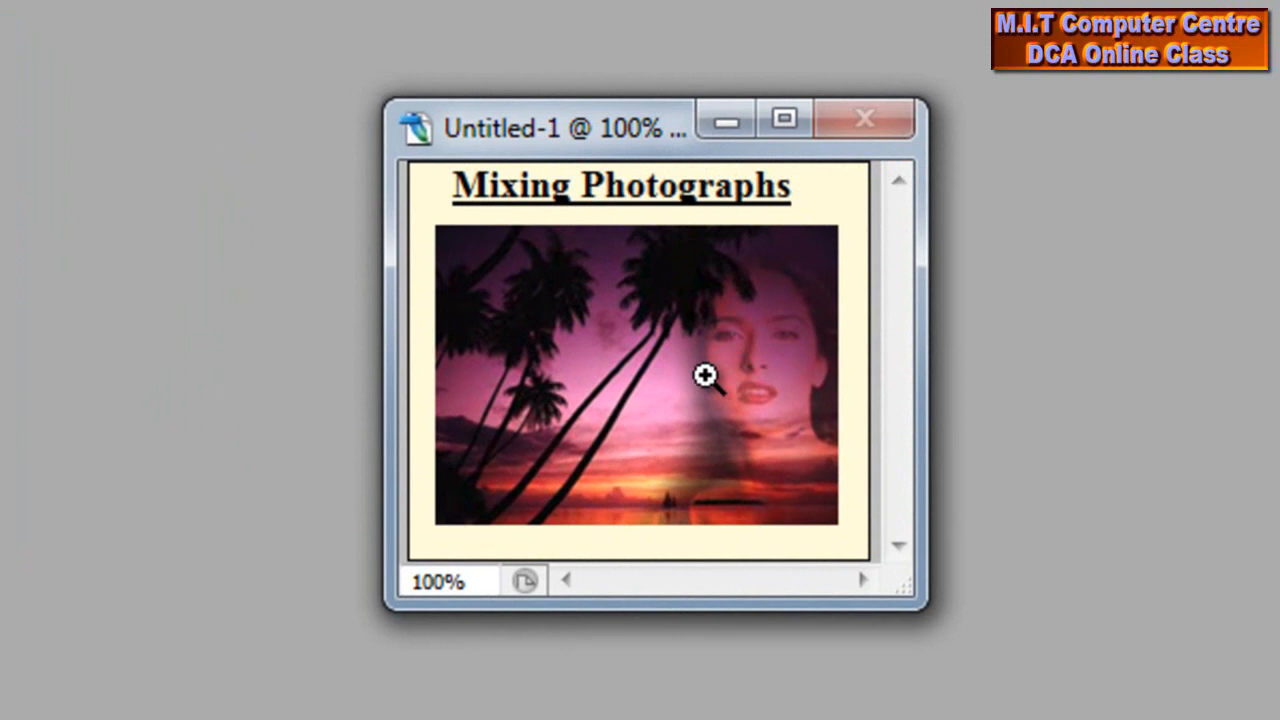
{"action": "left_click_drag", "start_coordinate": [638, 143], "coordinate": [569, 106]}
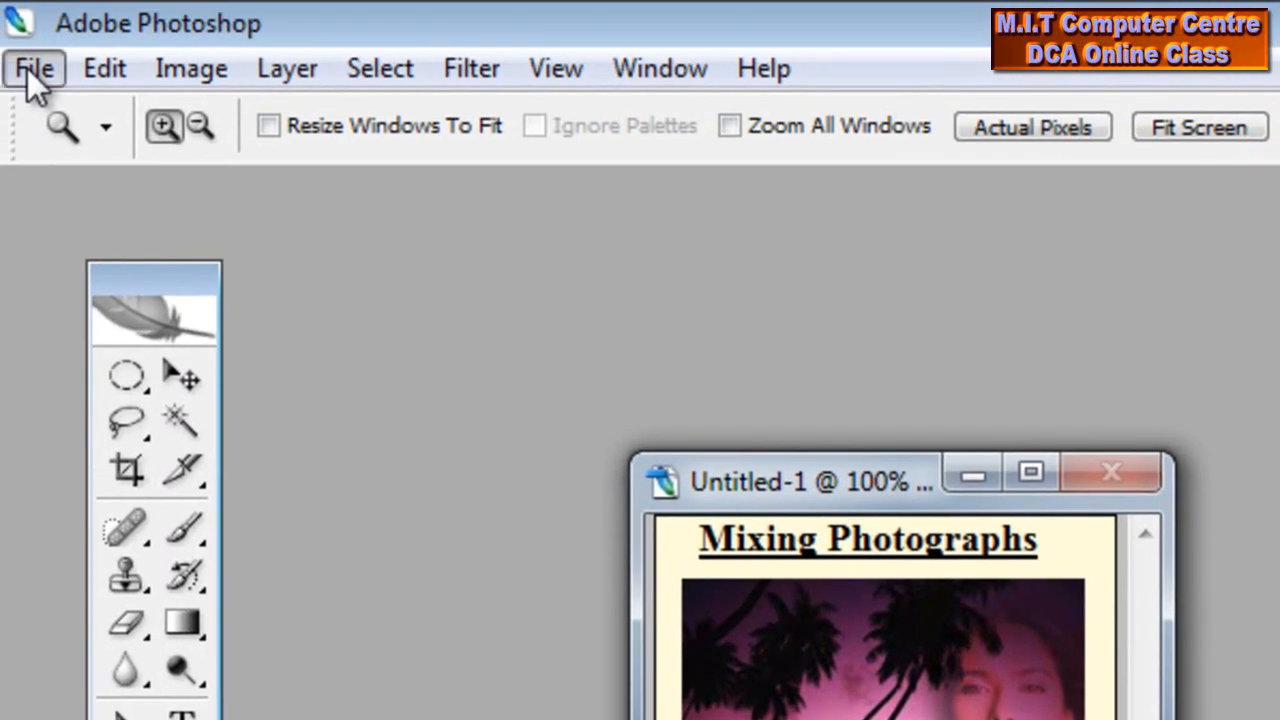
{"action": "left_click", "coordinate": [34, 68]}
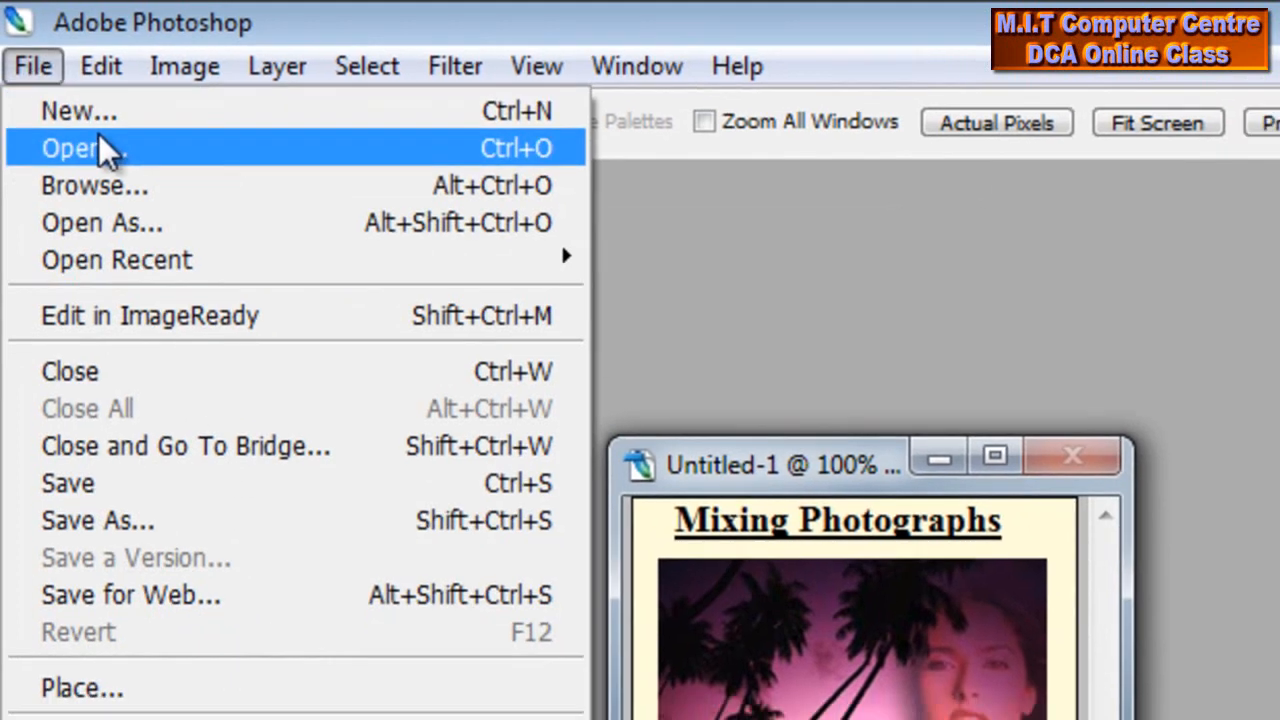
{"action": "left_click", "coordinate": [102, 146]}
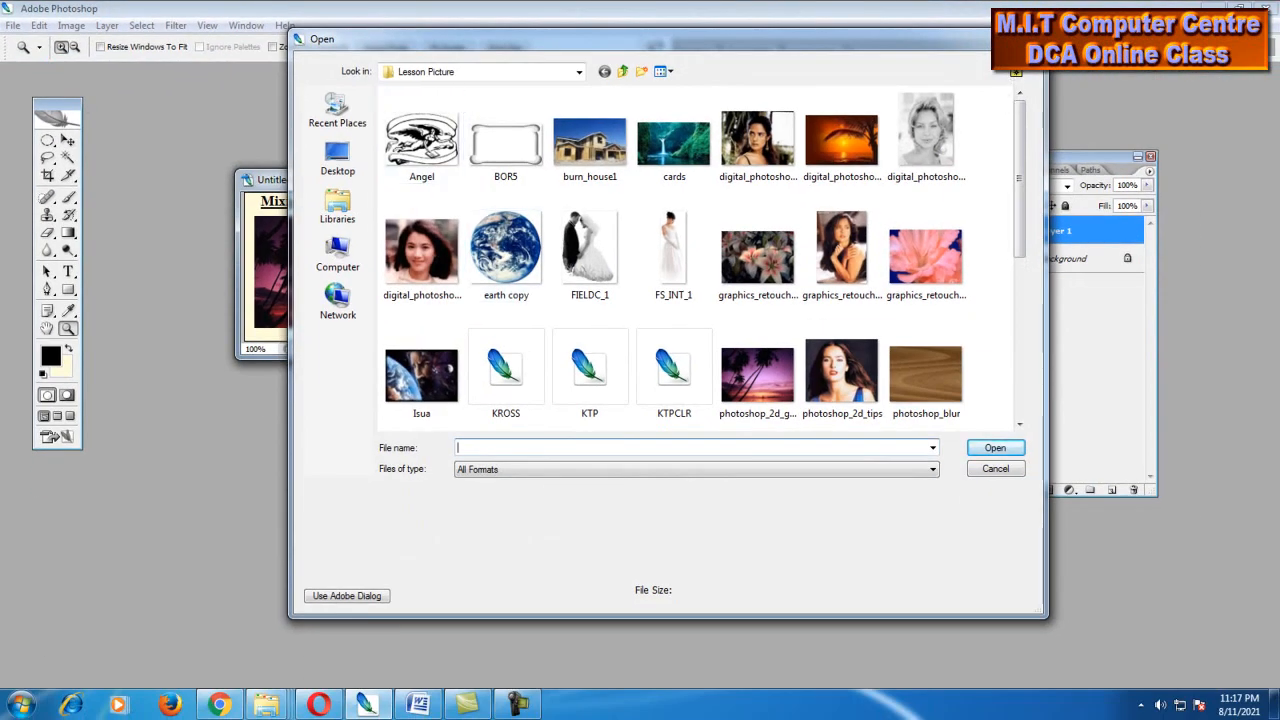
{"action": "key", "text": "Escape"}
{"action": "left_click", "coordinate": [13, 25]}
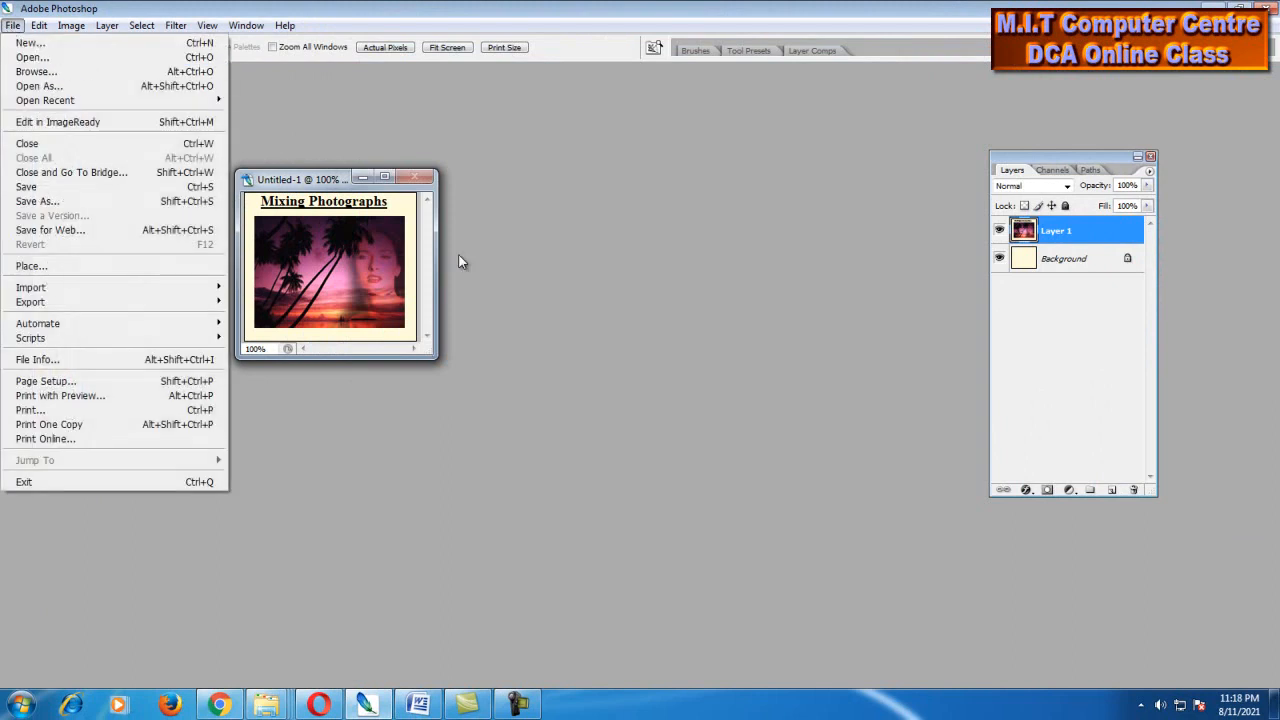
{"action": "left_click", "coordinate": [724, 319]}
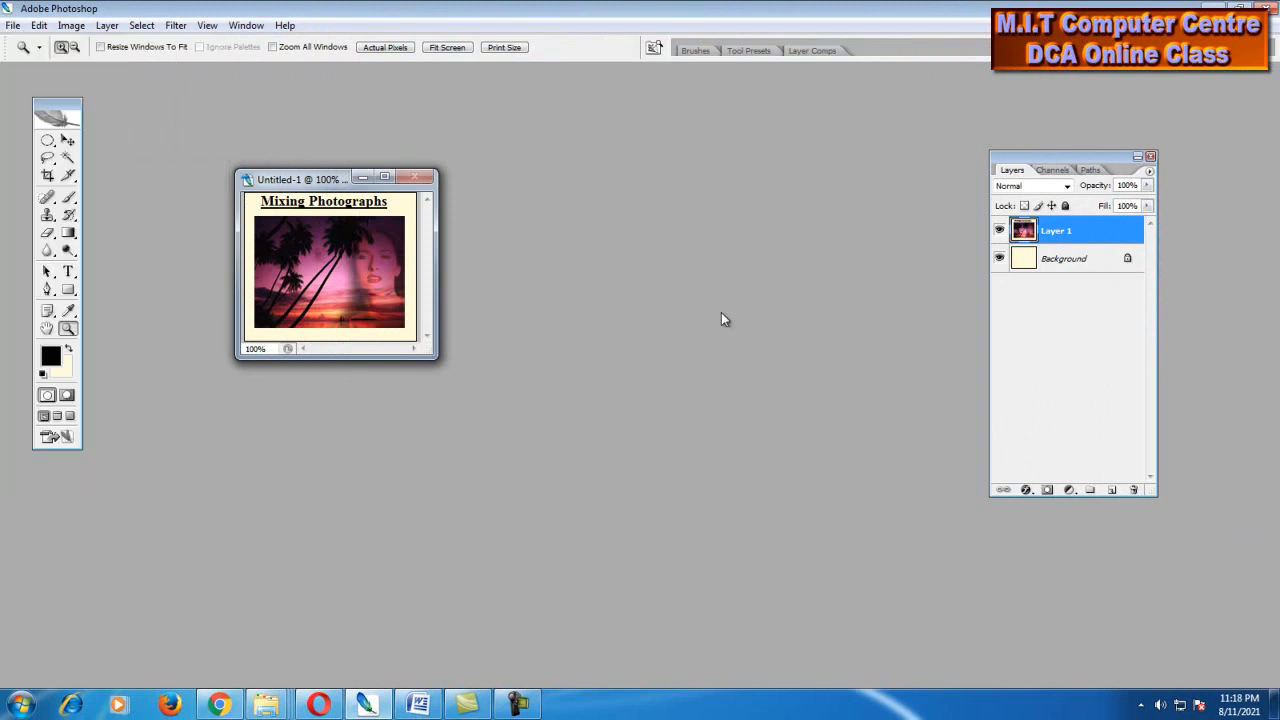
{"action": "double_click", "coordinate": [663, 255]}
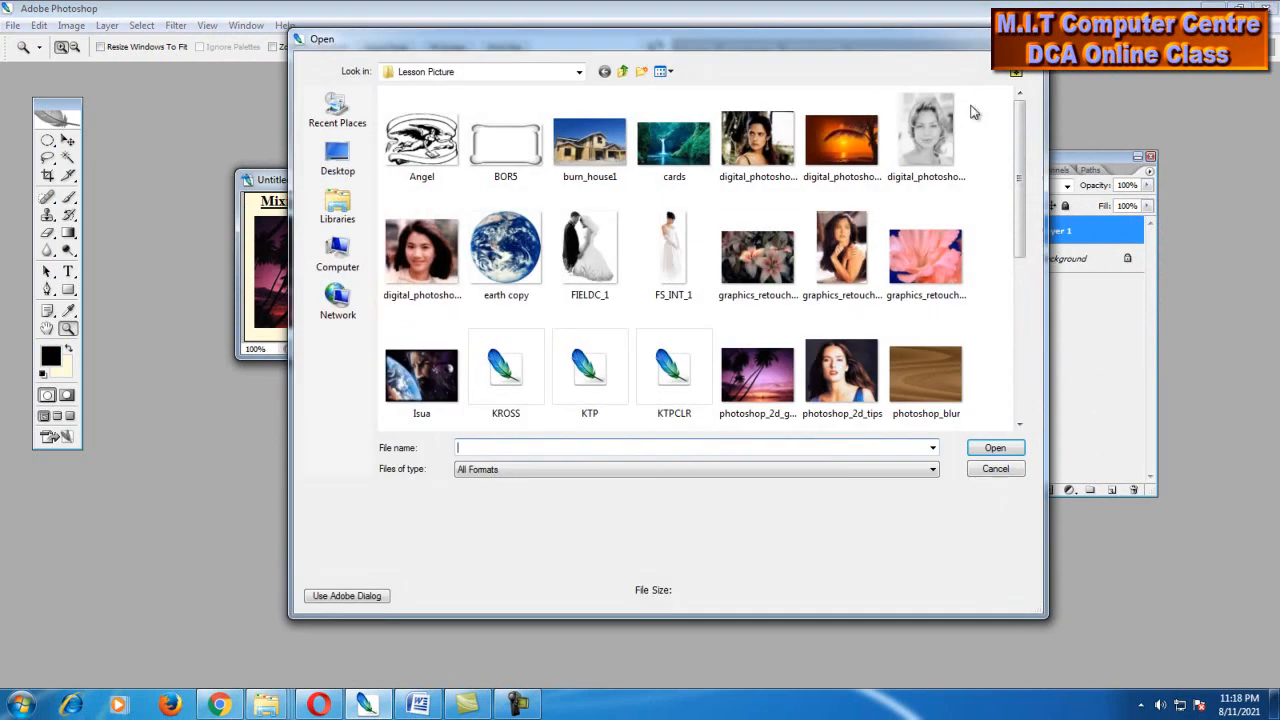
{"action": "left_click", "coordinate": [1026, 37]}
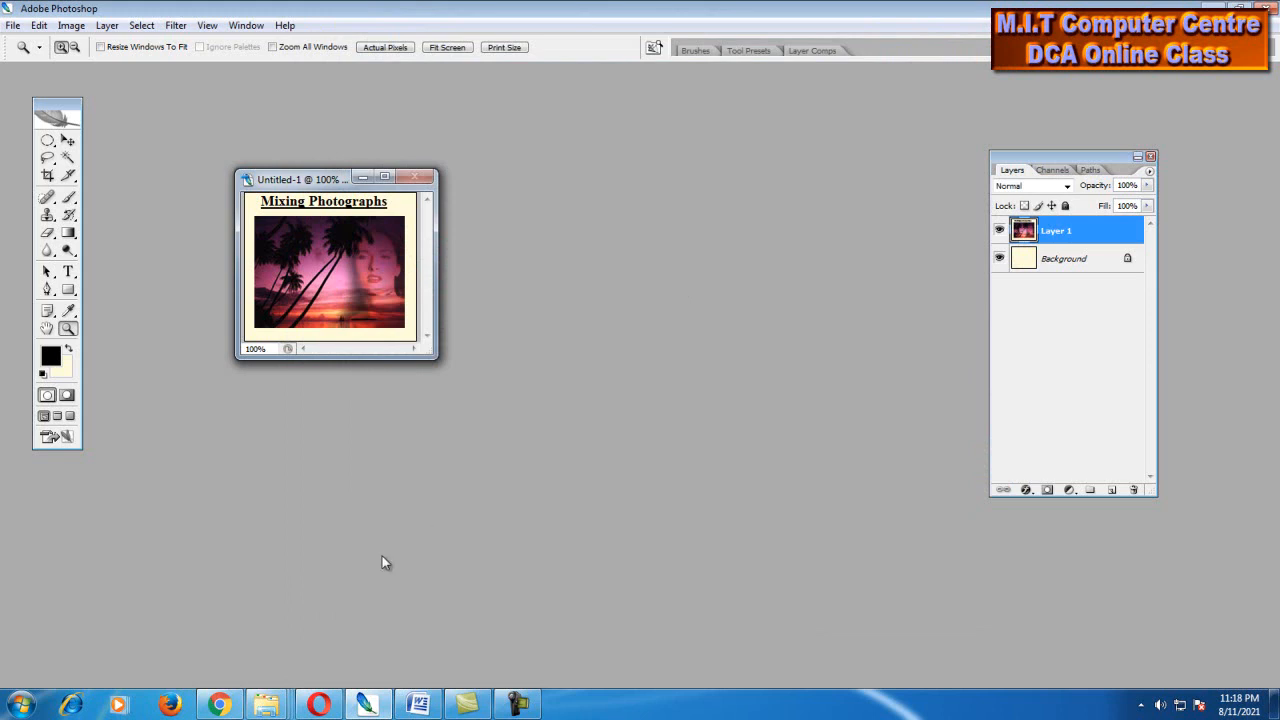
Step: Switch to Windows Explorer and browse to the Lesson Picture folder inside Pictures on Local Disk (D:)
{"action": "mouse_move", "coordinate": [268, 703]}
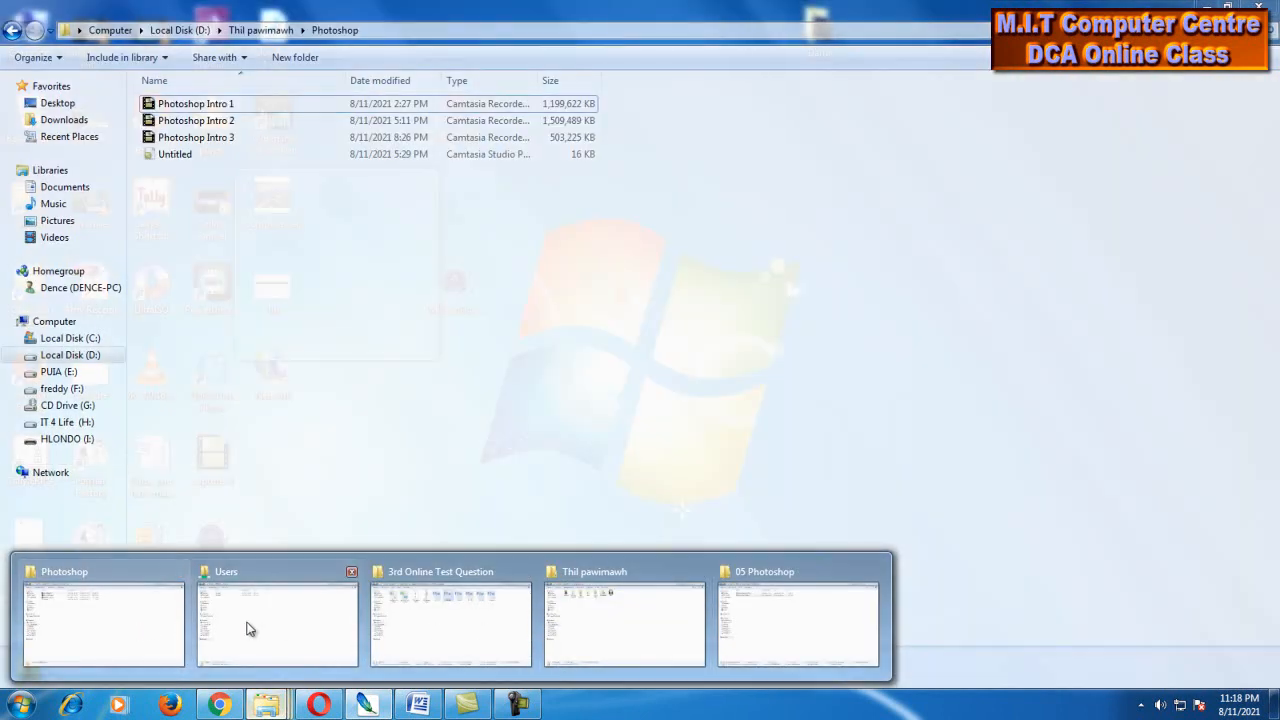
{"action": "mouse_move", "coordinate": [448, 624]}
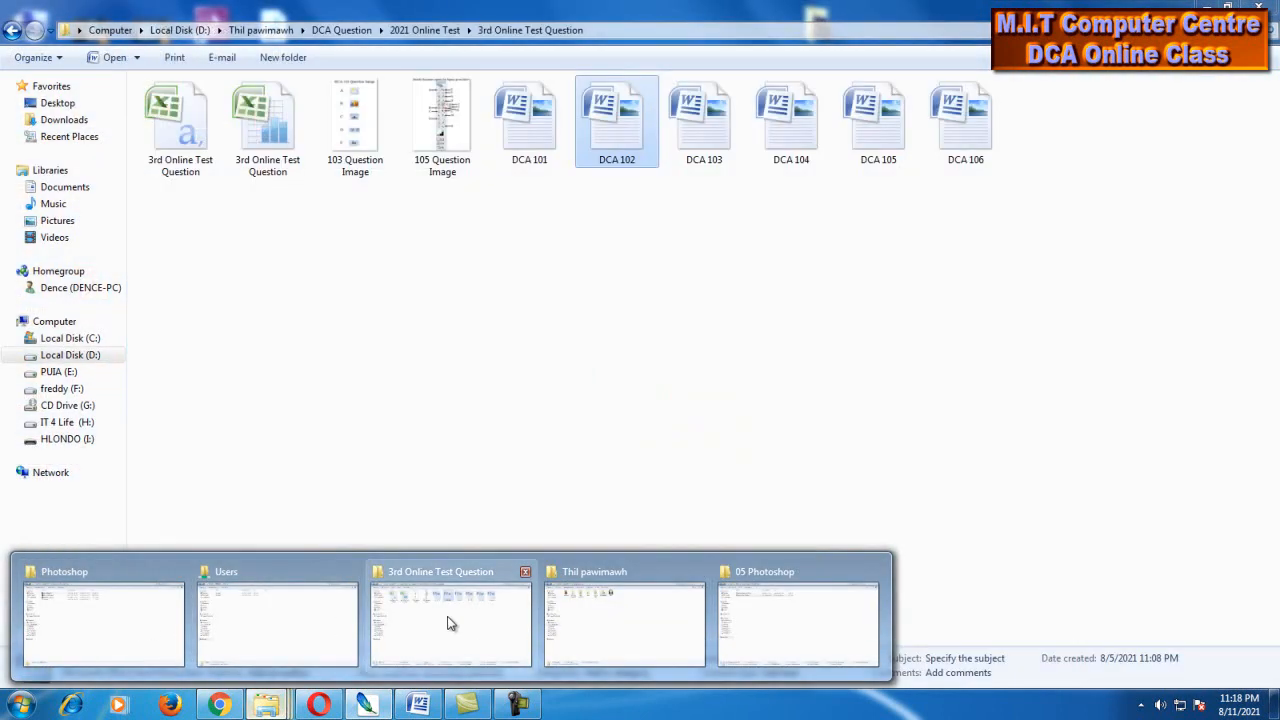
{"action": "left_click", "coordinate": [755, 628]}
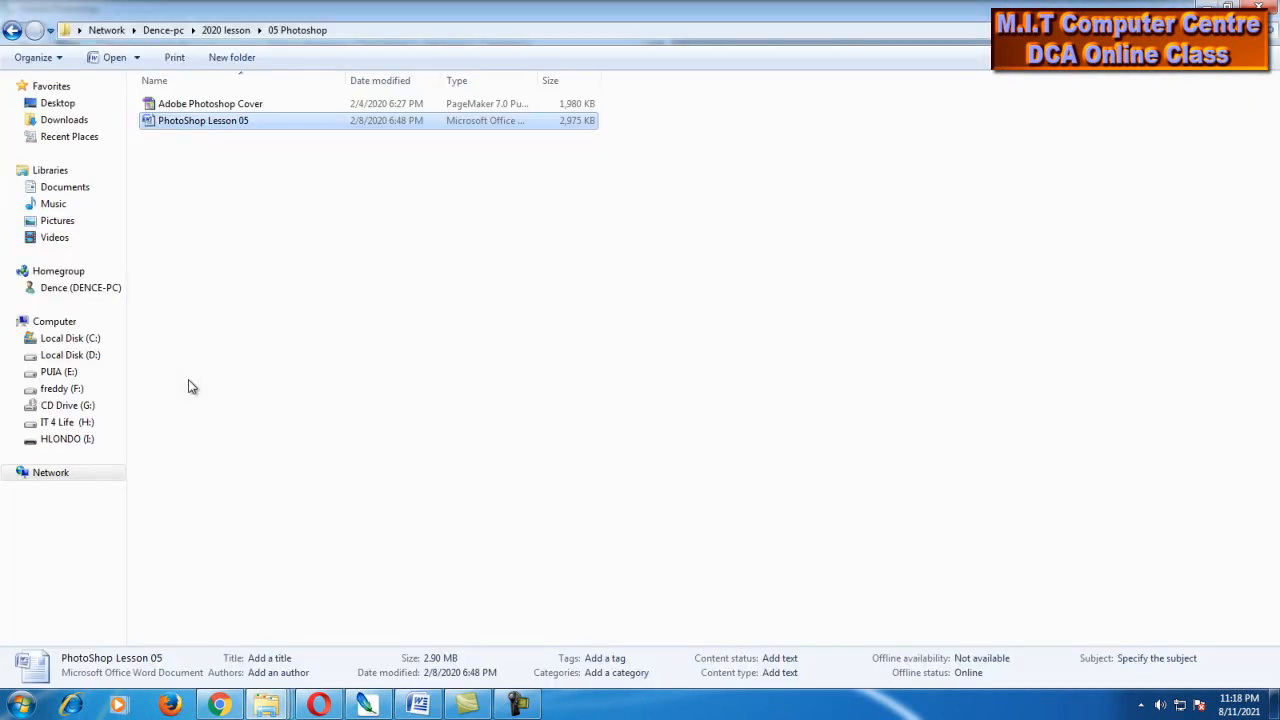
{"action": "left_click", "coordinate": [92, 357]}
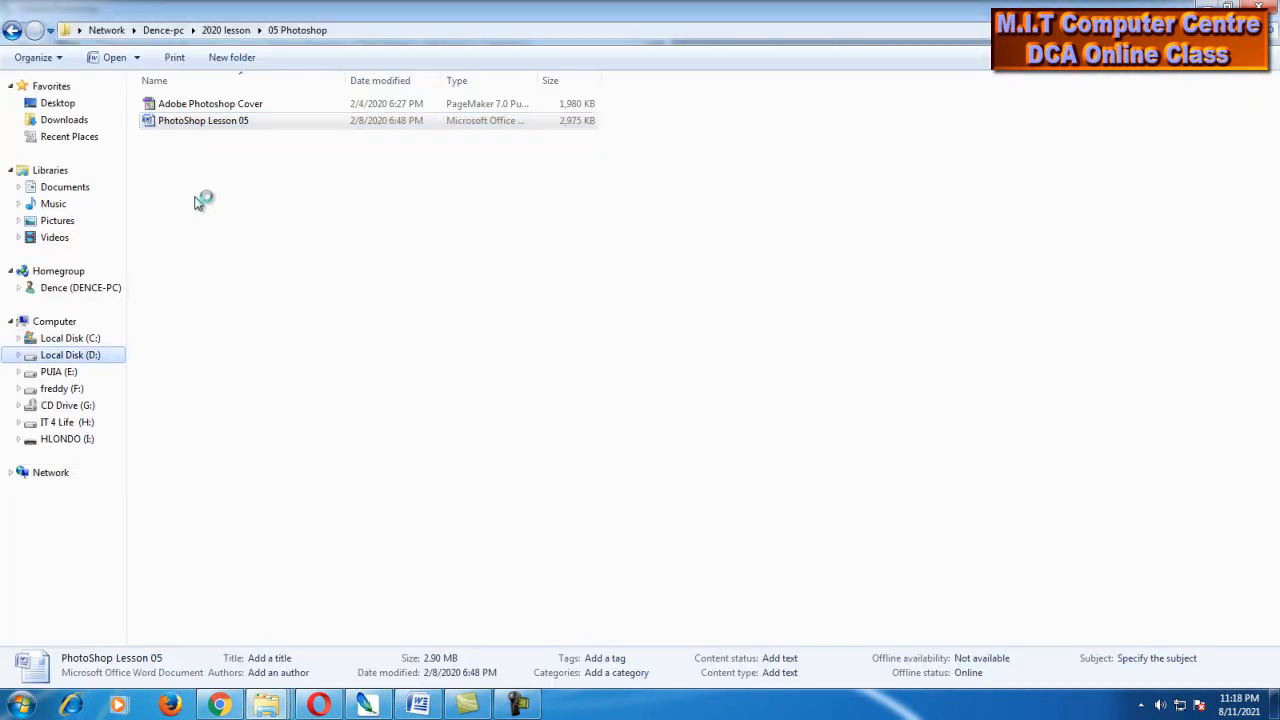
{"action": "double_click", "coordinate": [197, 157]}
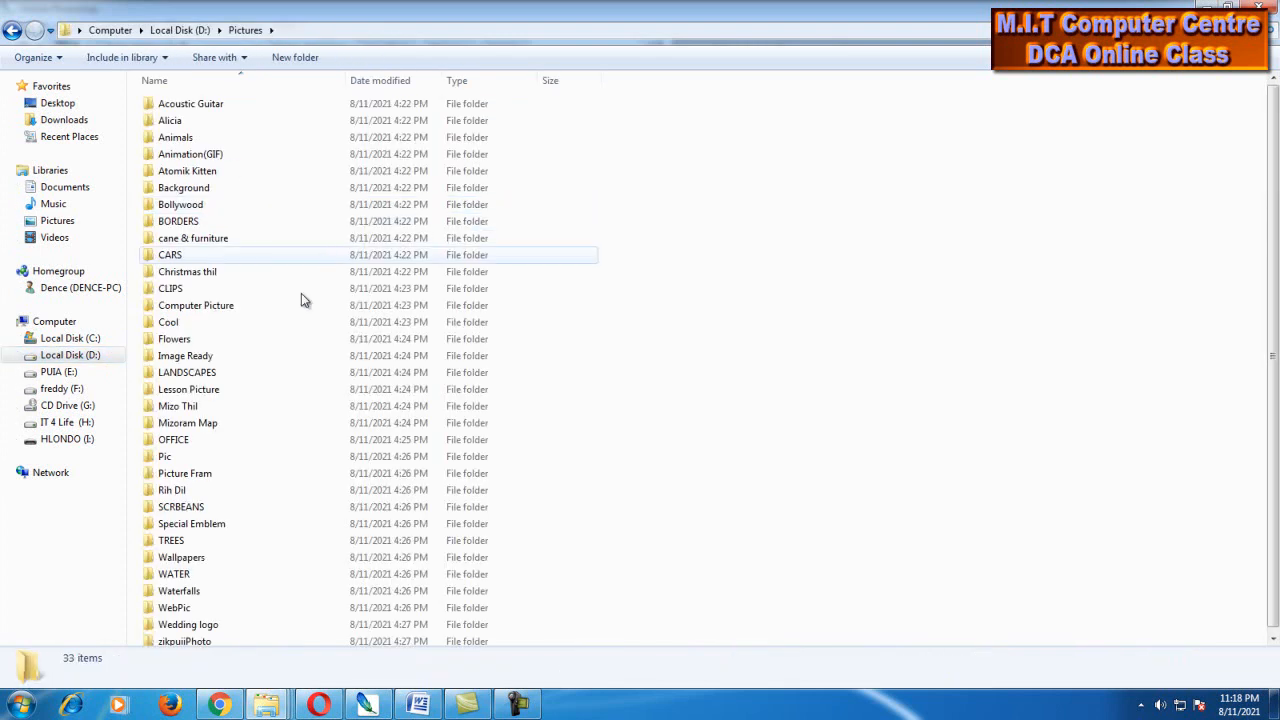
{"action": "double_click", "coordinate": [251, 390]}
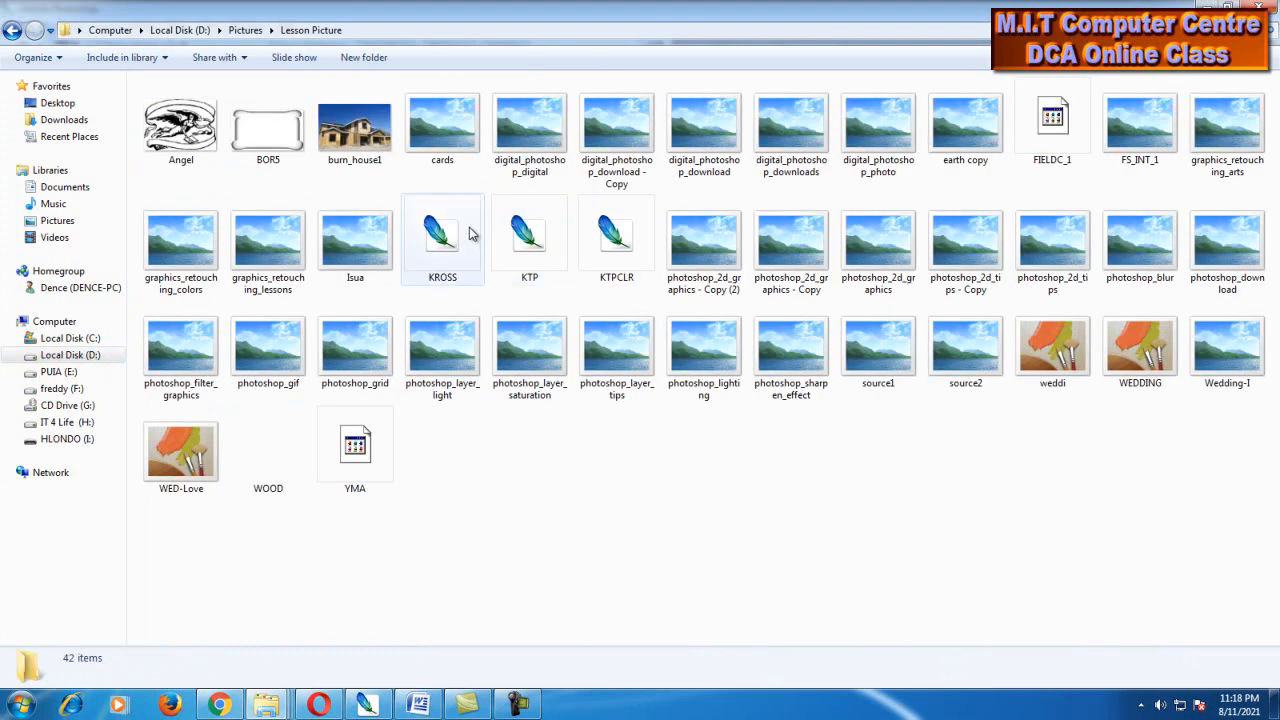
Step: Open the digital_photoshop_download picture from the folder in Photoshop, and close it again
{"action": "left_click", "coordinate": [733, 140]}
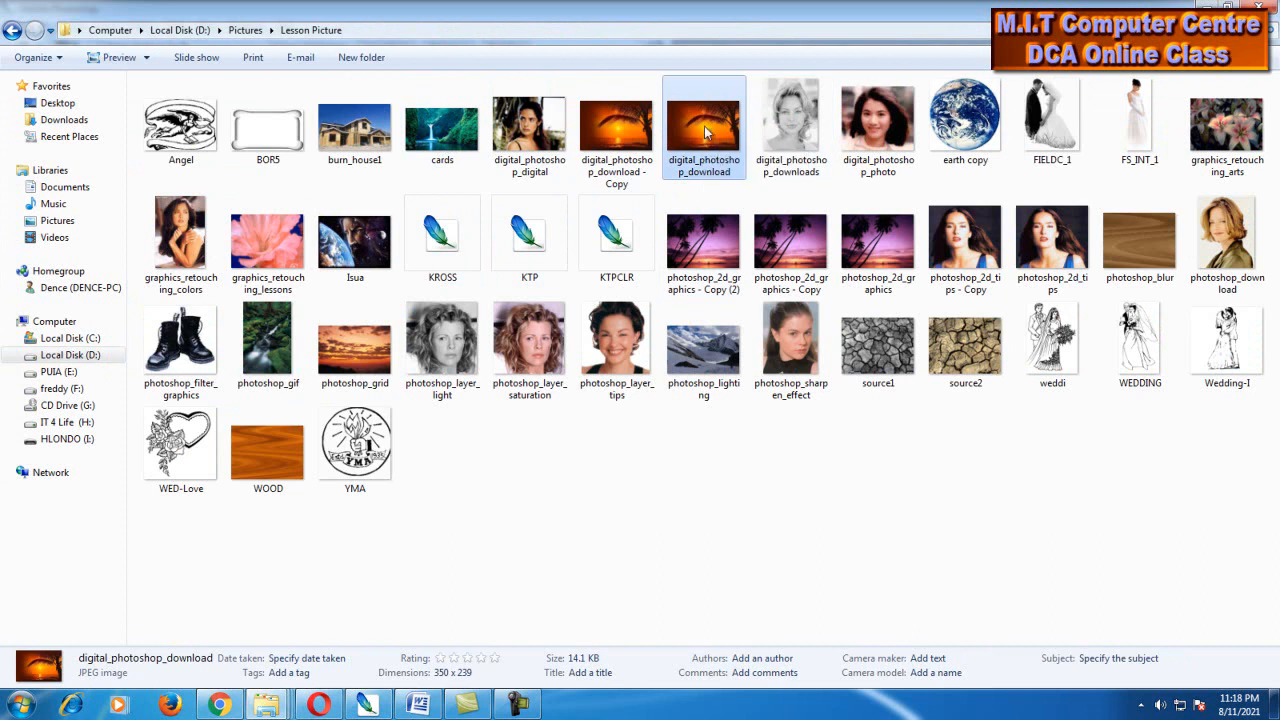
{"action": "left_click_drag", "start_coordinate": [672, 230], "coordinate": [555, 423]}
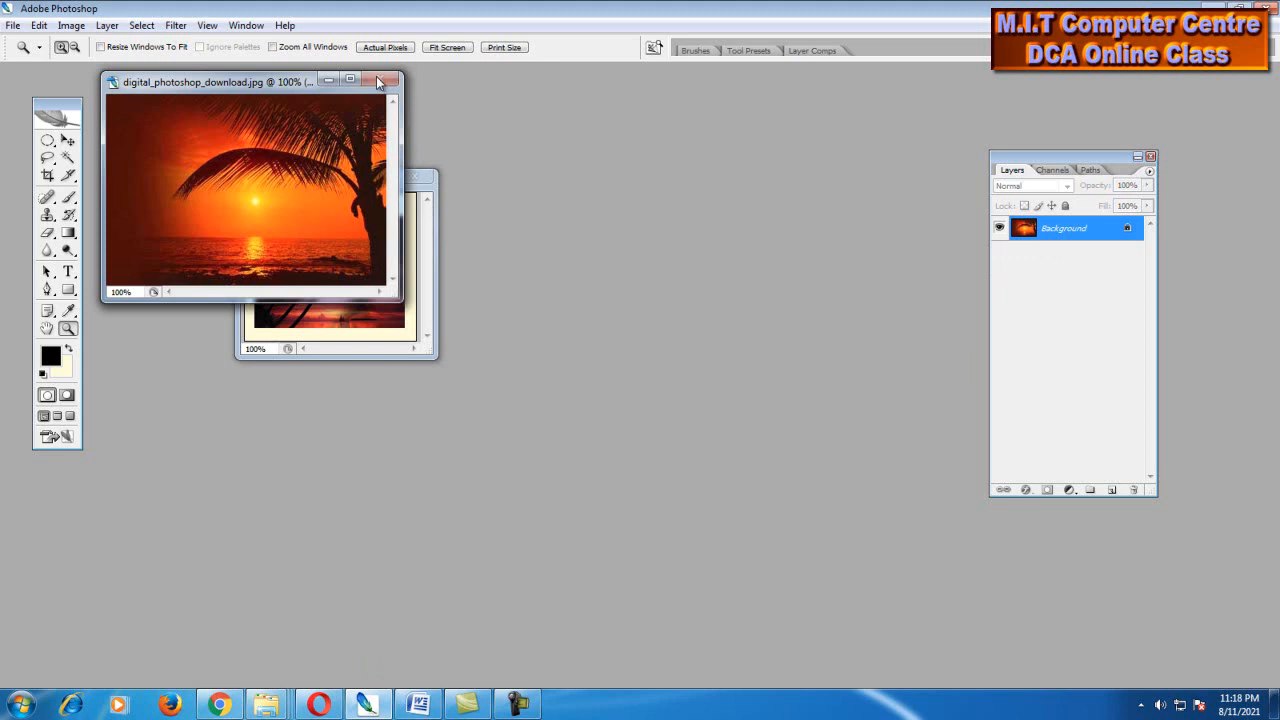
{"action": "left_click", "coordinate": [378, 79]}
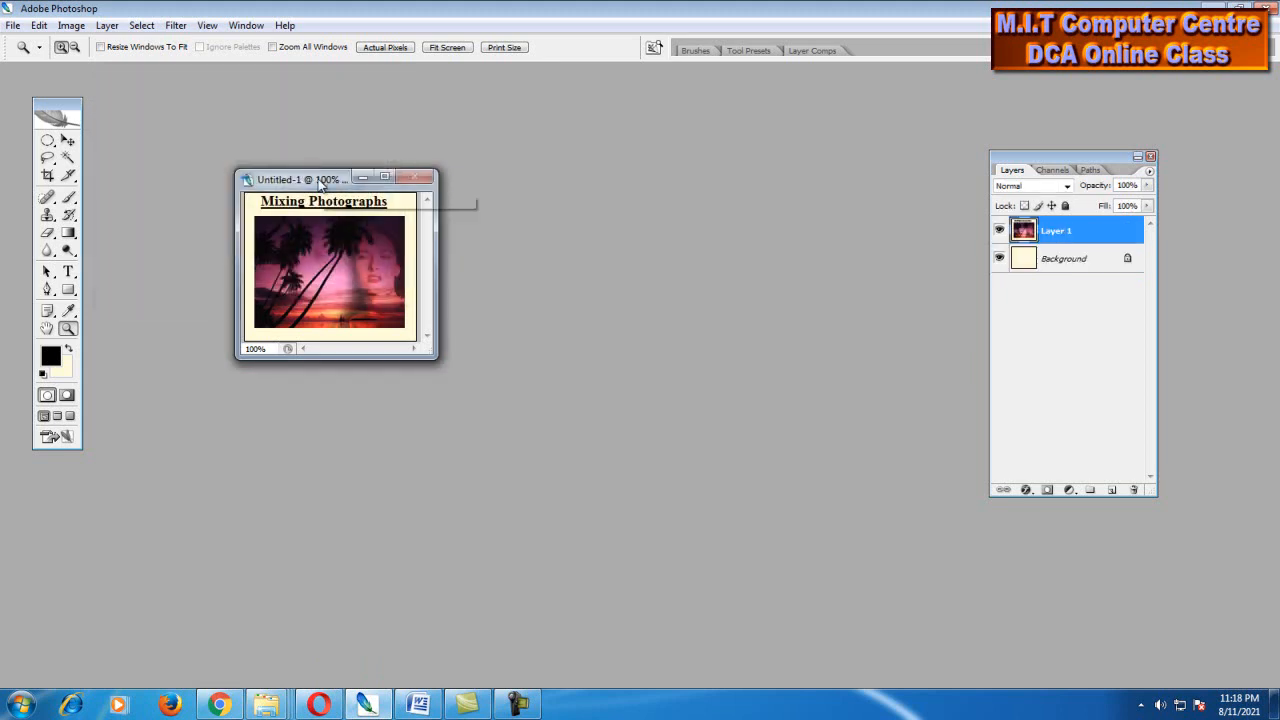
Step: Open photoshop_2d_graphics.jpg and photoshop_2d_tips.jpg together from the Lesson Picture folder
{"action": "left_click_drag", "start_coordinate": [322, 183], "coordinate": [350, 193]}
{"action": "key", "text": "ctrl+o"}
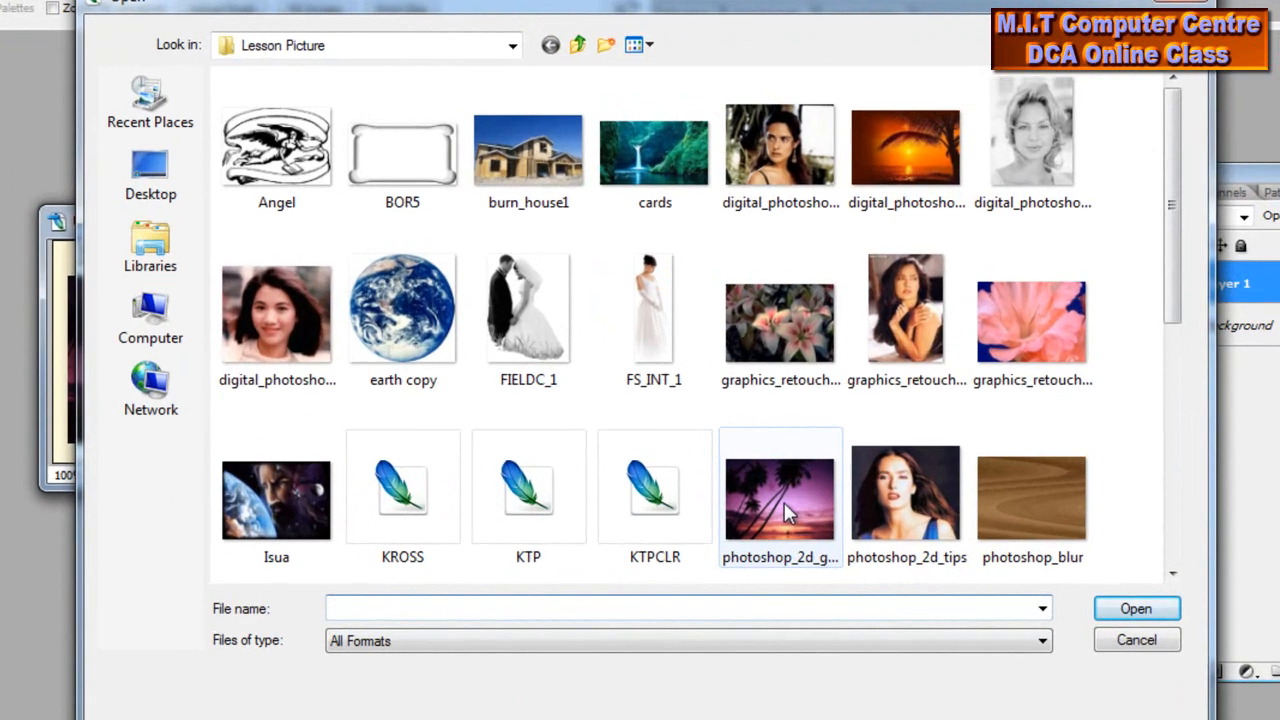
{"action": "left_click", "coordinate": [757, 375]}
{"action": "left_click", "coordinate": [857, 379]}
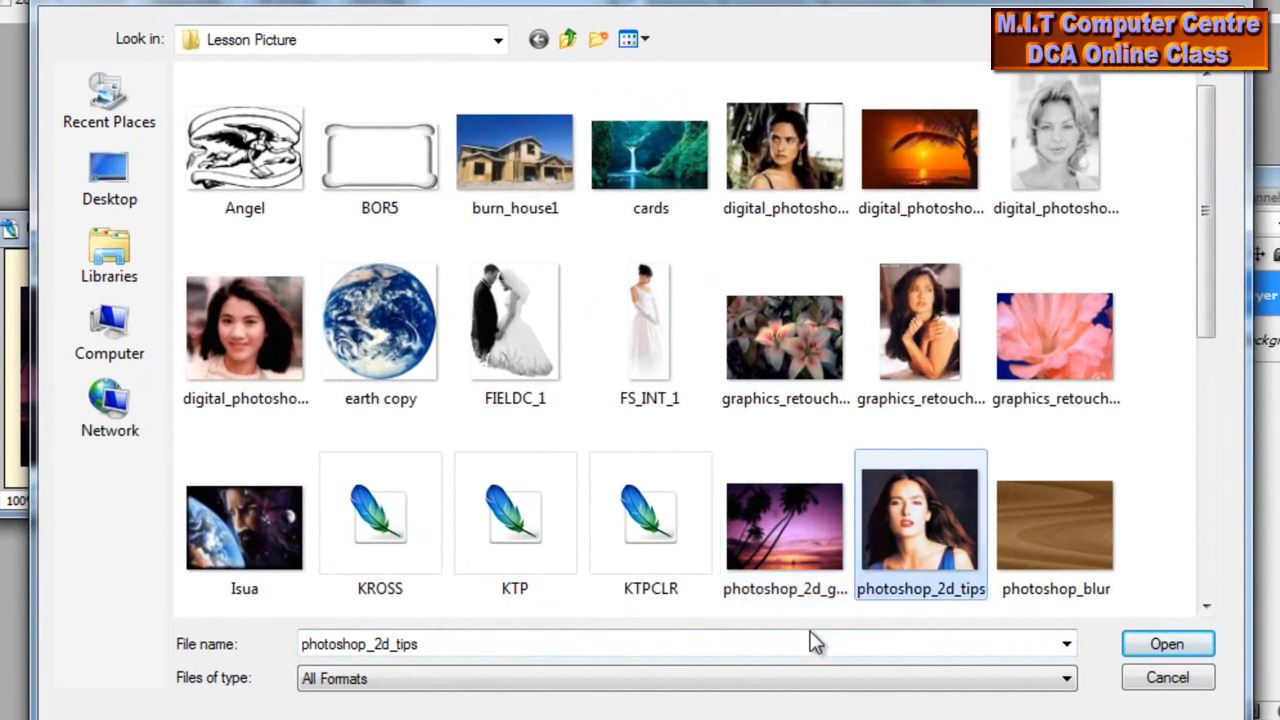
{"action": "left_click", "coordinate": [768, 524]}
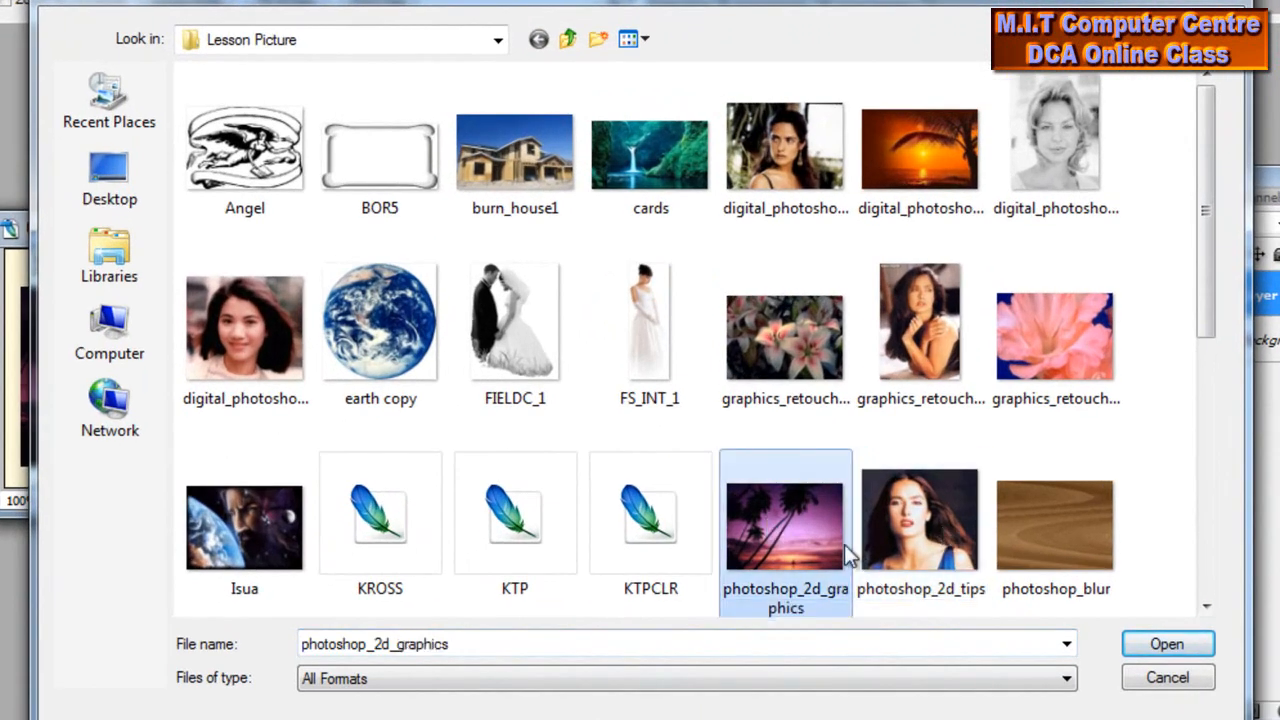
{"action": "left_click", "coordinate": [915, 545], "text": "ctrl"}
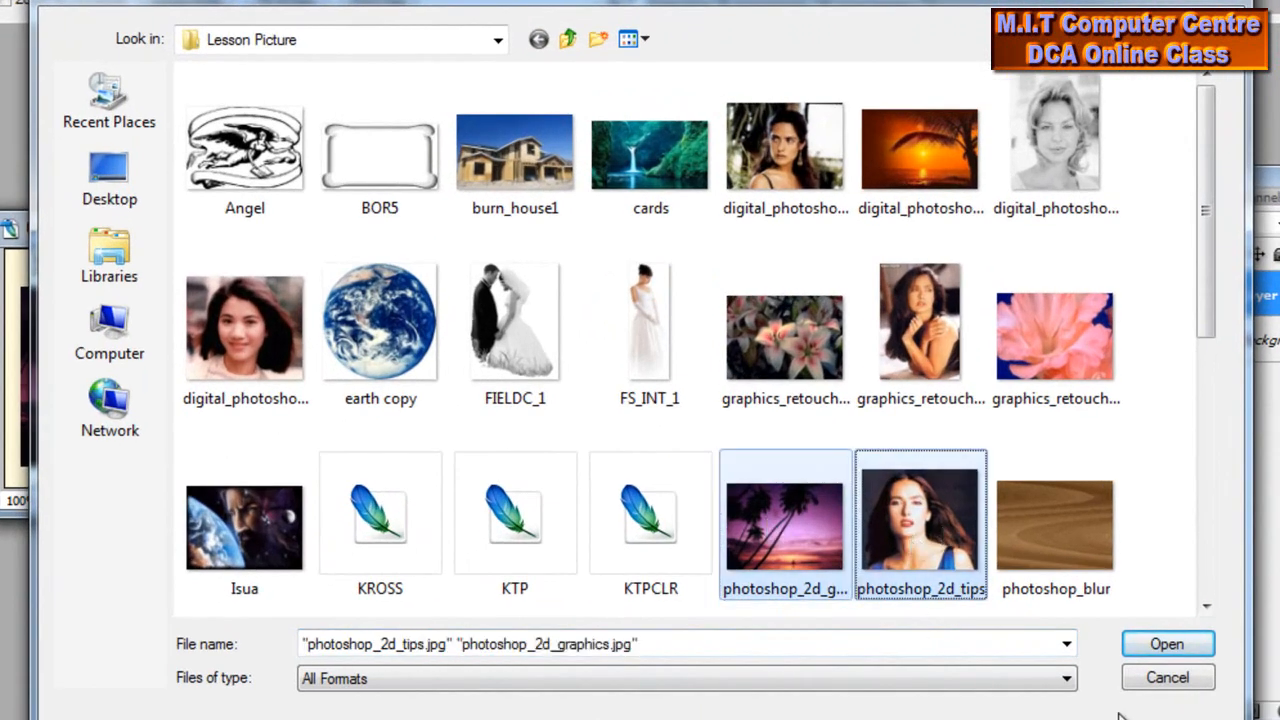
{"action": "left_click", "coordinate": [1158, 648]}
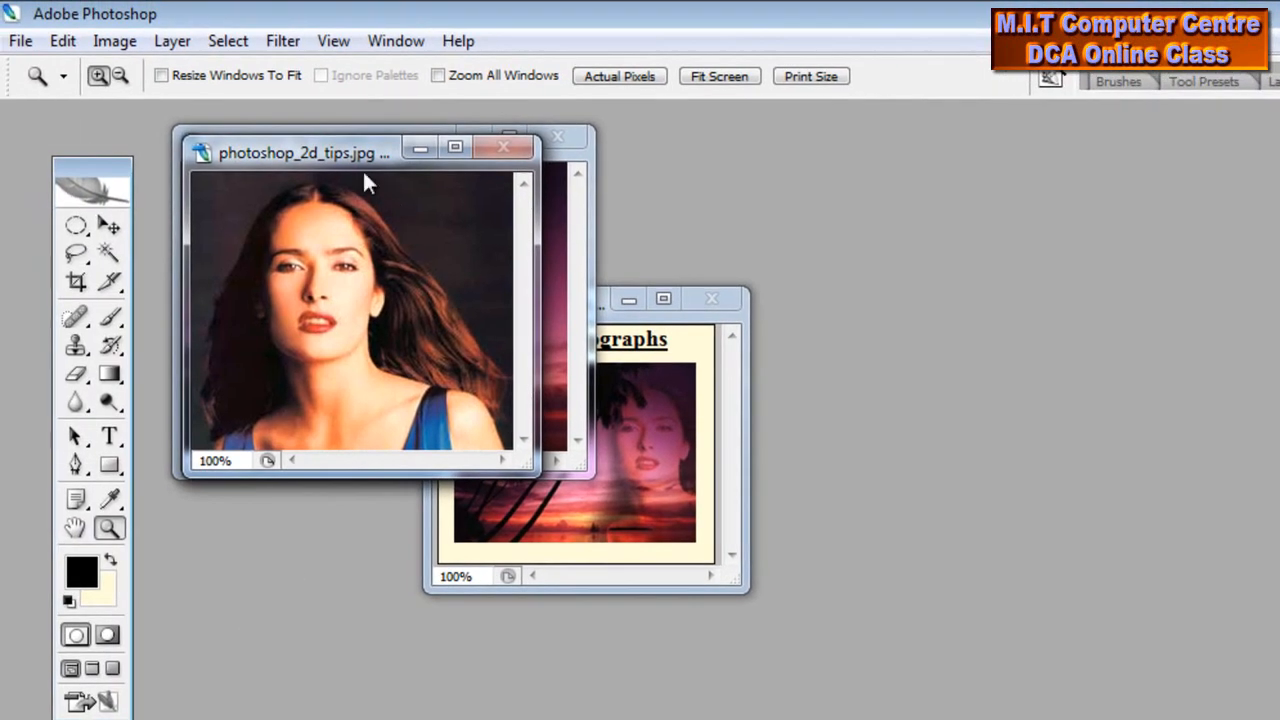
Step: Arrange the two image windows side by side and copy the woman's portrait into photoshop_2d_graphics.jpg with the Move tool
{"action": "left_click_drag", "start_coordinate": [355, 154], "coordinate": [1065, 293]}
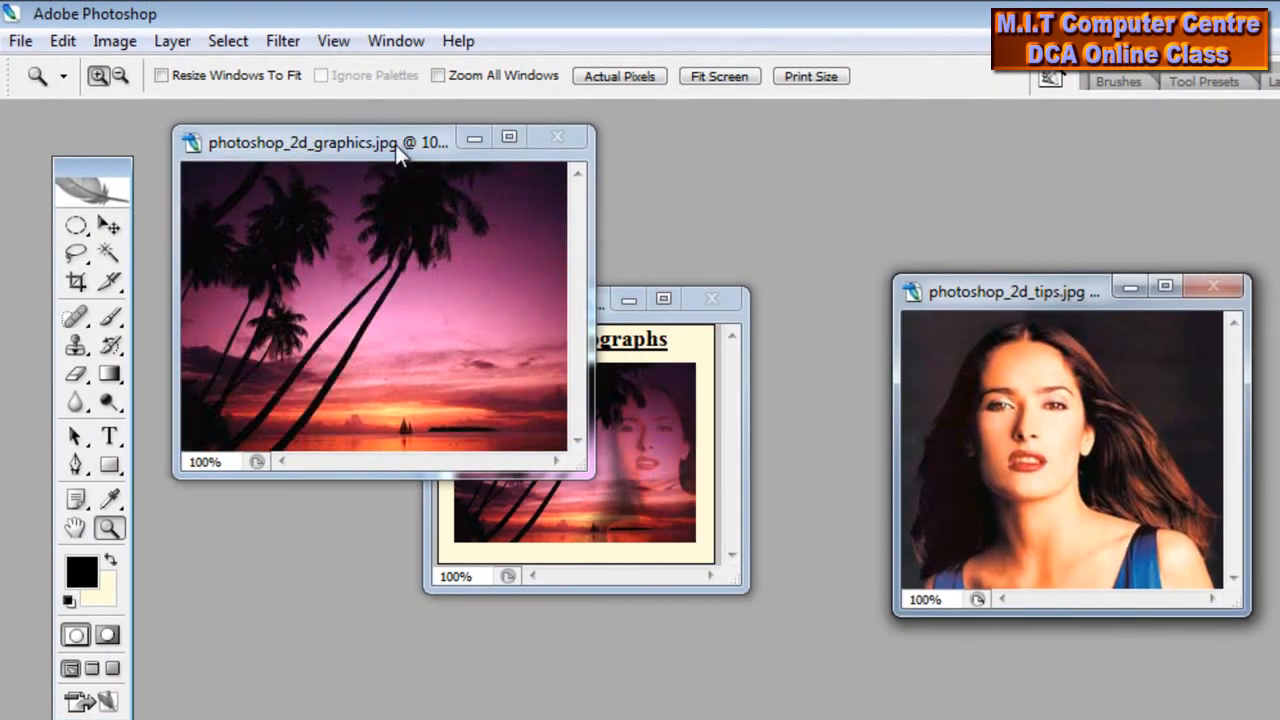
{"action": "left_click_drag", "start_coordinate": [401, 153], "coordinate": [652, 301]}
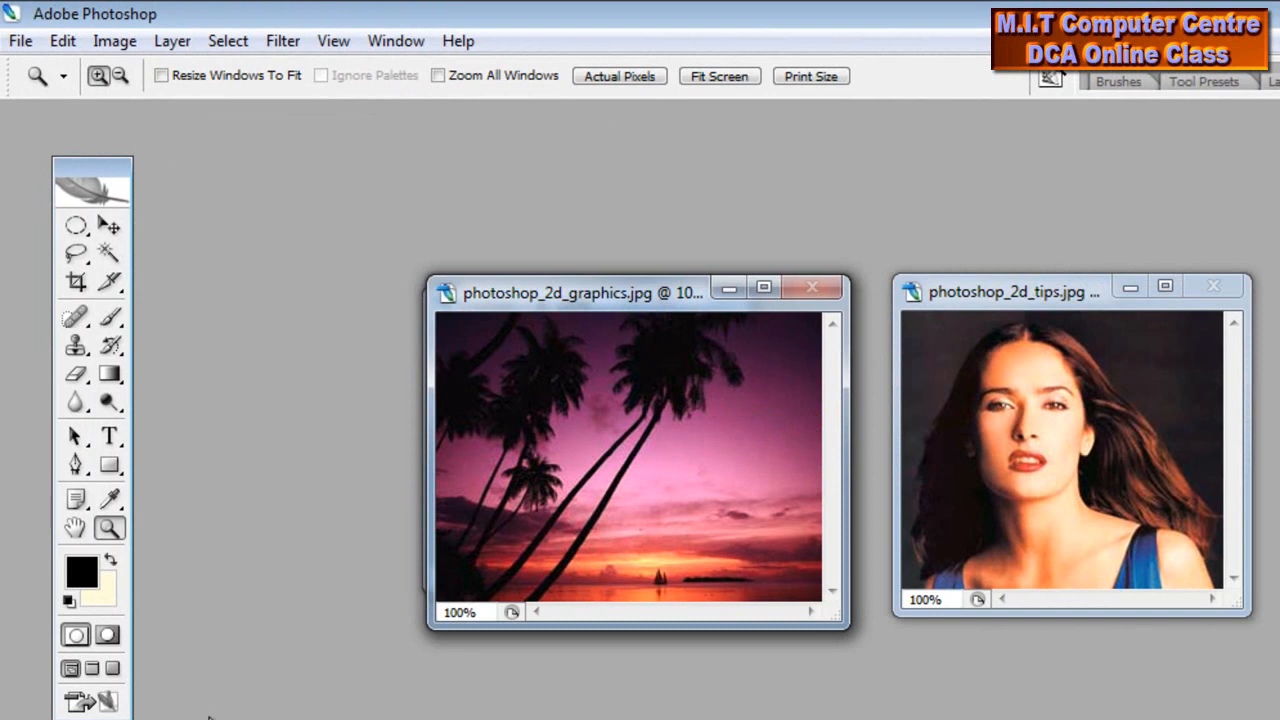
{"action": "left_click", "coordinate": [109, 226]}
{"action": "left_click", "coordinate": [1072, 447]}
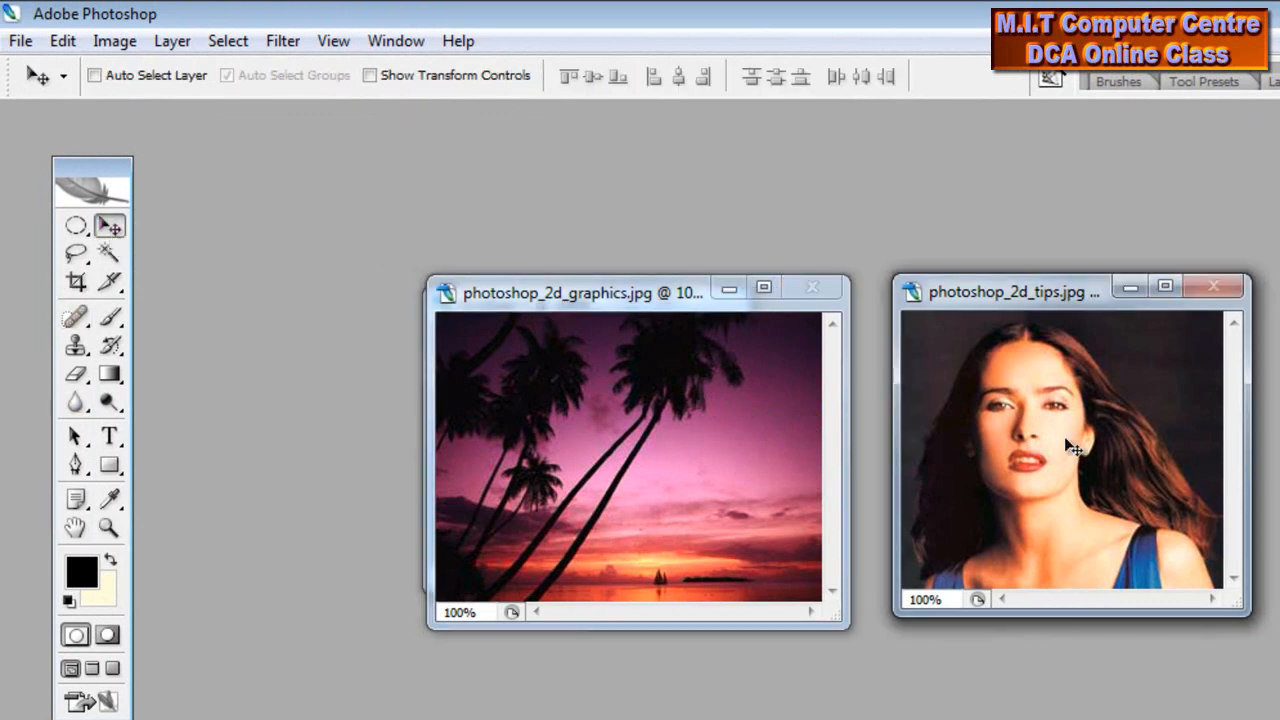
{"action": "left_click_drag", "start_coordinate": [1045, 413], "coordinate": [714, 443]}
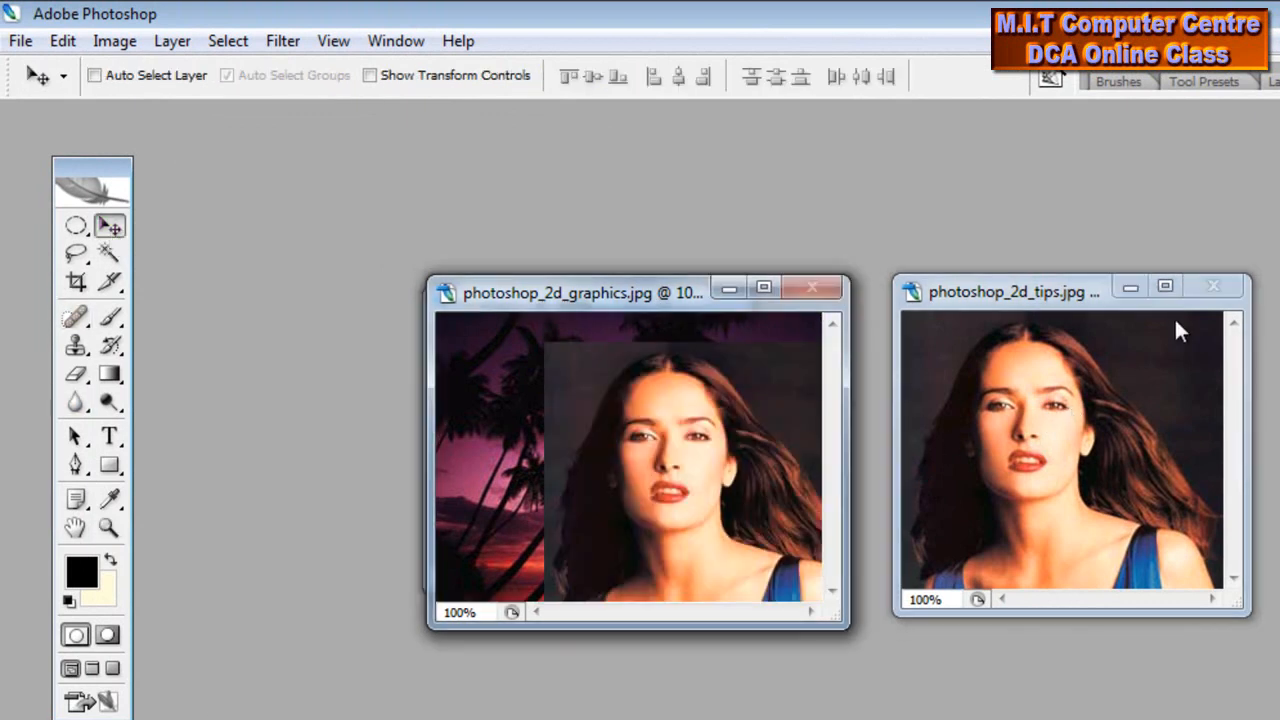
Step: Close photoshop_2d_tips.jpg and position the portrait layer over the right half of the palm sunset image, beside the Untitled-1 sample
{"action": "left_click", "coordinate": [1210, 289]}
{"action": "left_click_drag", "start_coordinate": [646, 292], "coordinate": [1019, 291]}
{"action": "left_click_drag", "start_coordinate": [1001, 463], "coordinate": [1069, 467]}
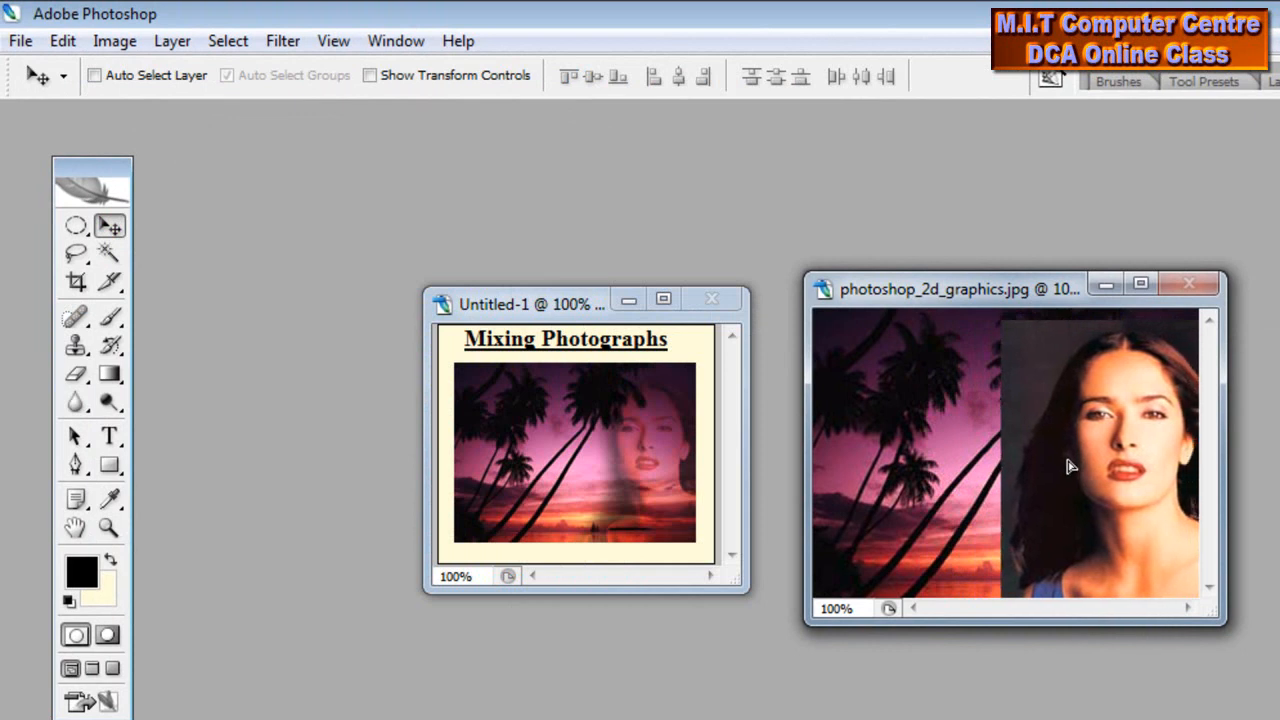
{"action": "left_click_drag", "start_coordinate": [997, 286], "coordinate": [900, 273]}
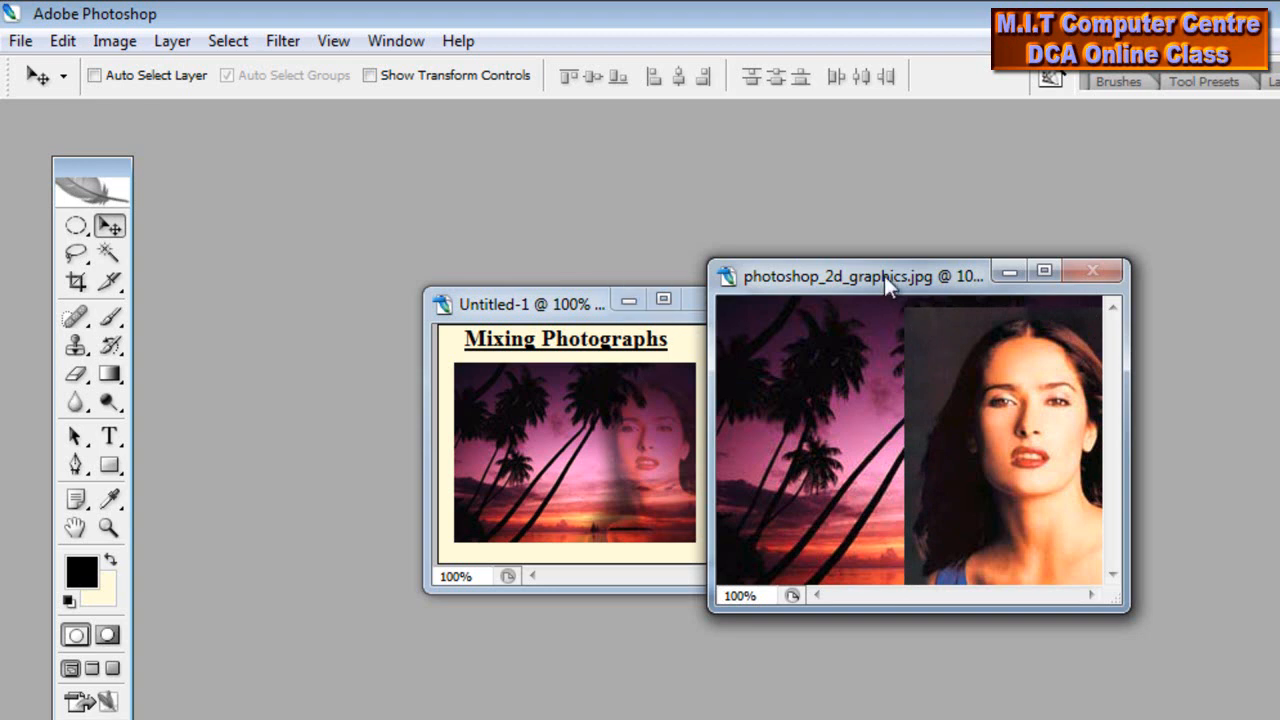
{"action": "left_click", "coordinate": [180, 43]}
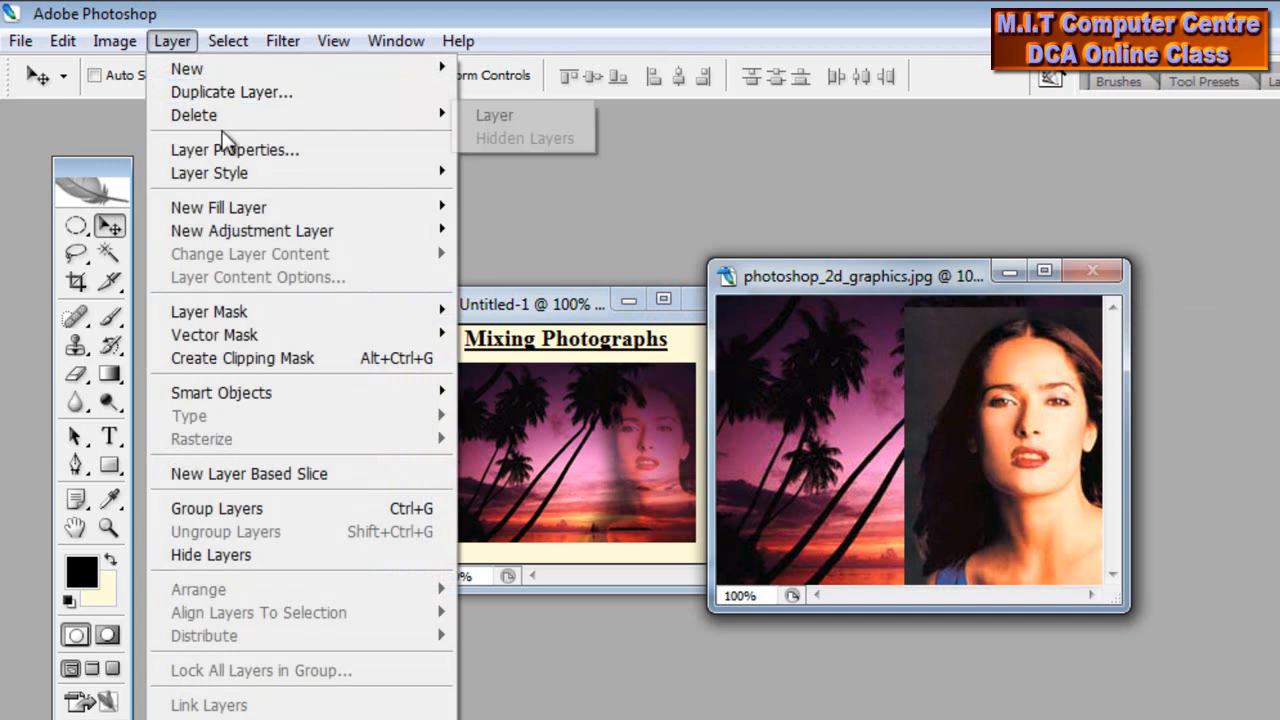
{"action": "mouse_move", "coordinate": [247, 175]}
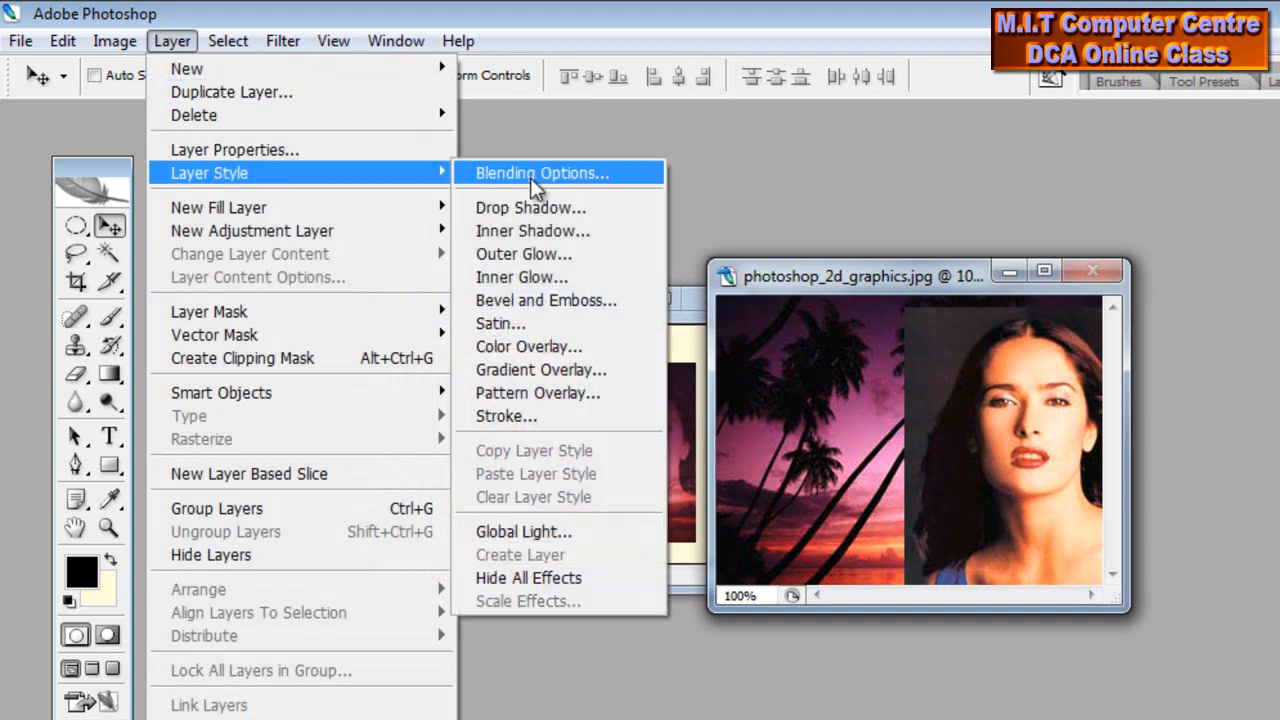
{"action": "left_click", "coordinate": [875, 378]}
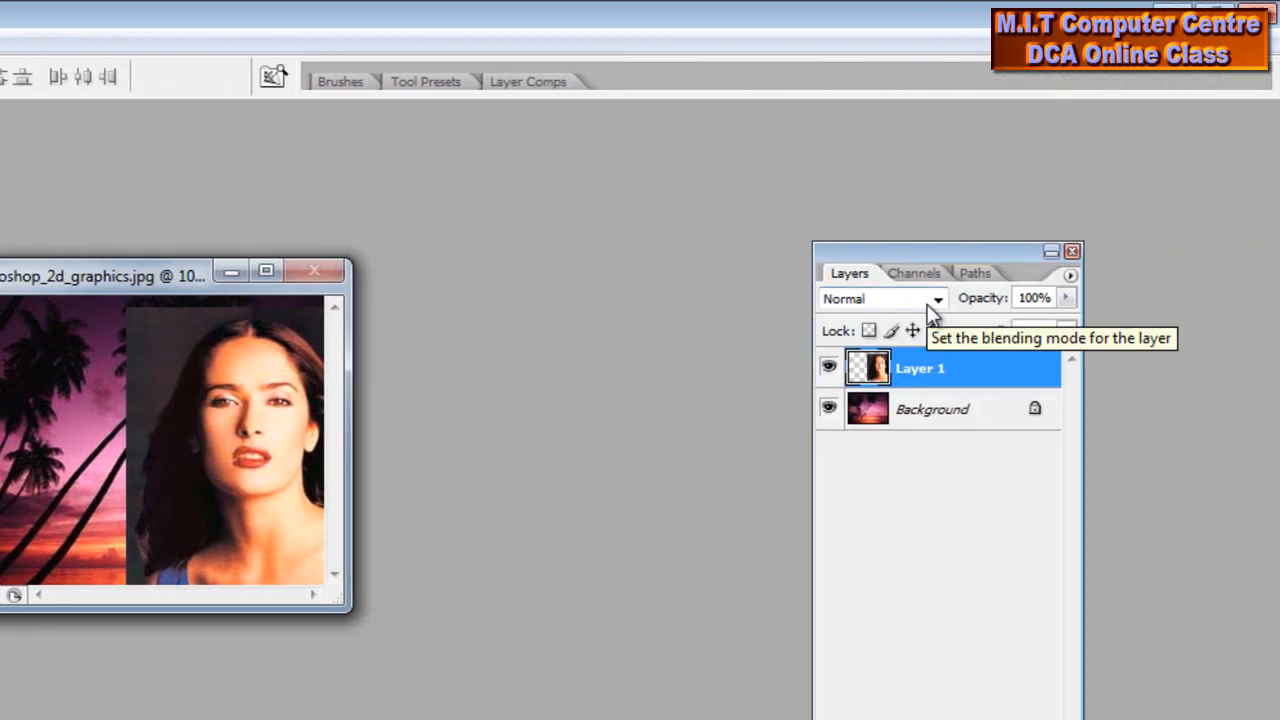
Step: Set the portrait layer's blending mode to Multiply and its opacity to 70%
{"action": "left_click", "coordinate": [937, 300]}
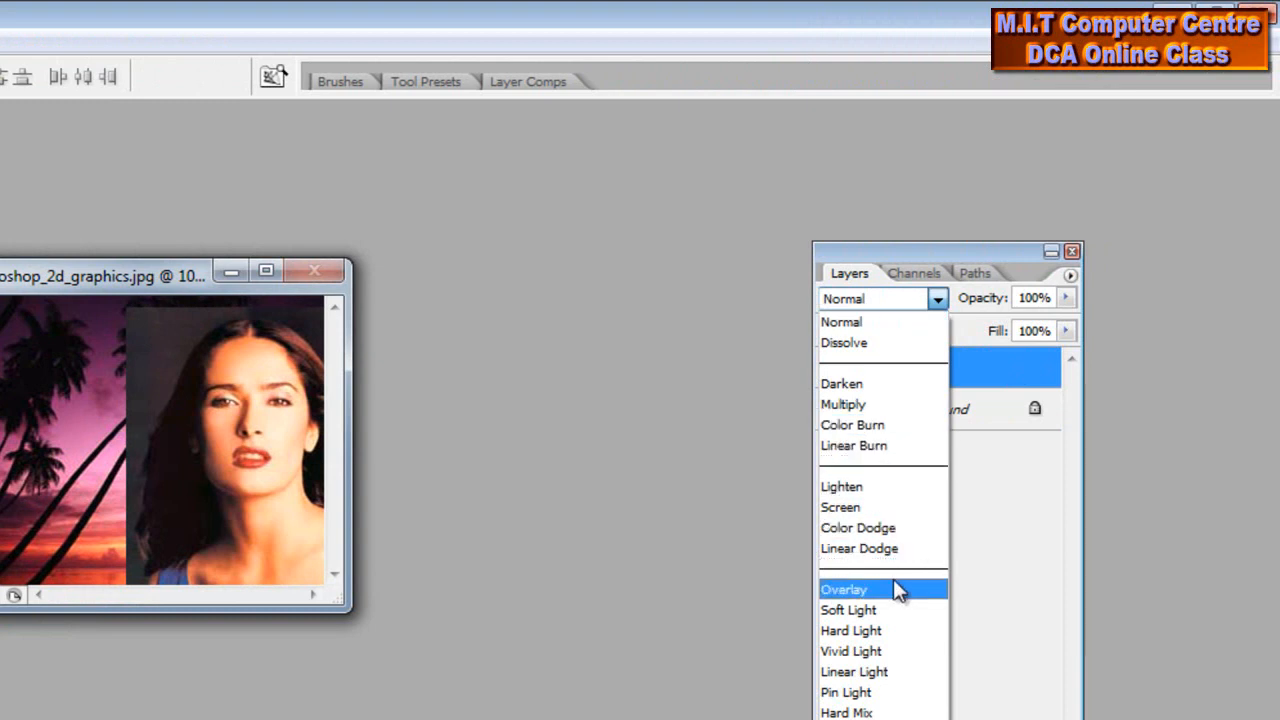
{"action": "left_click", "coordinate": [895, 410]}
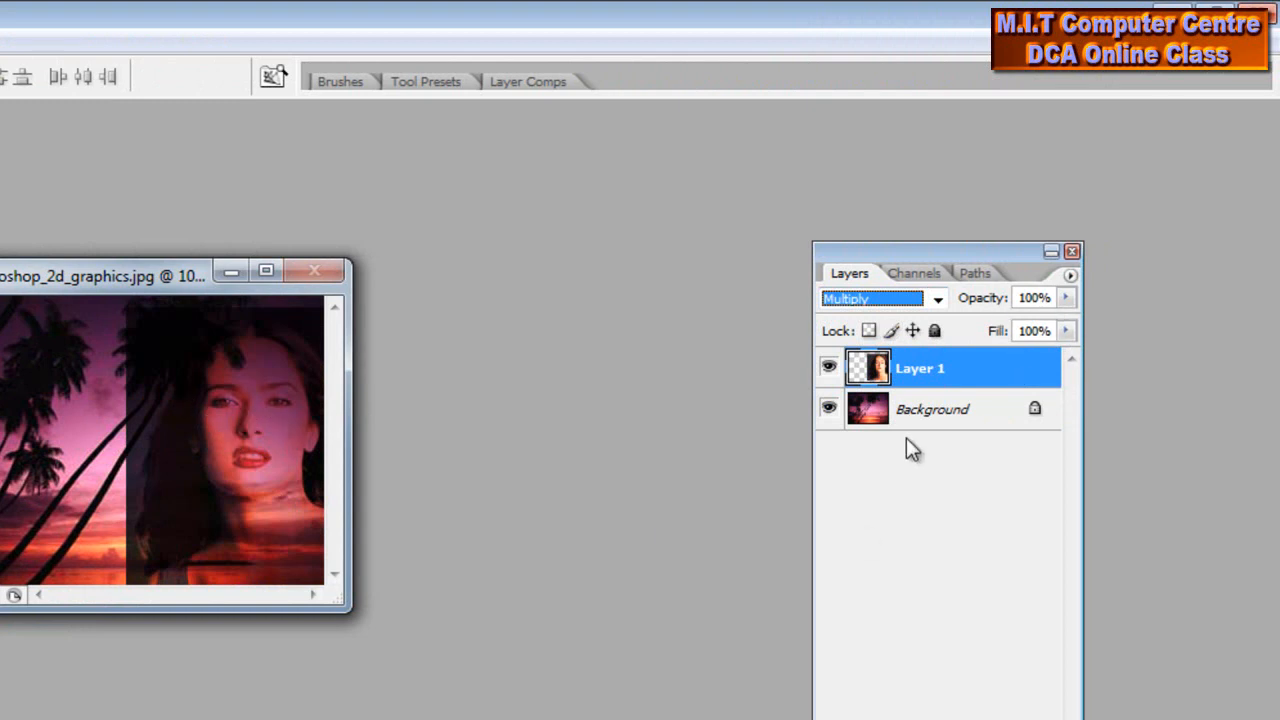
{"action": "left_click", "coordinate": [1066, 299]}
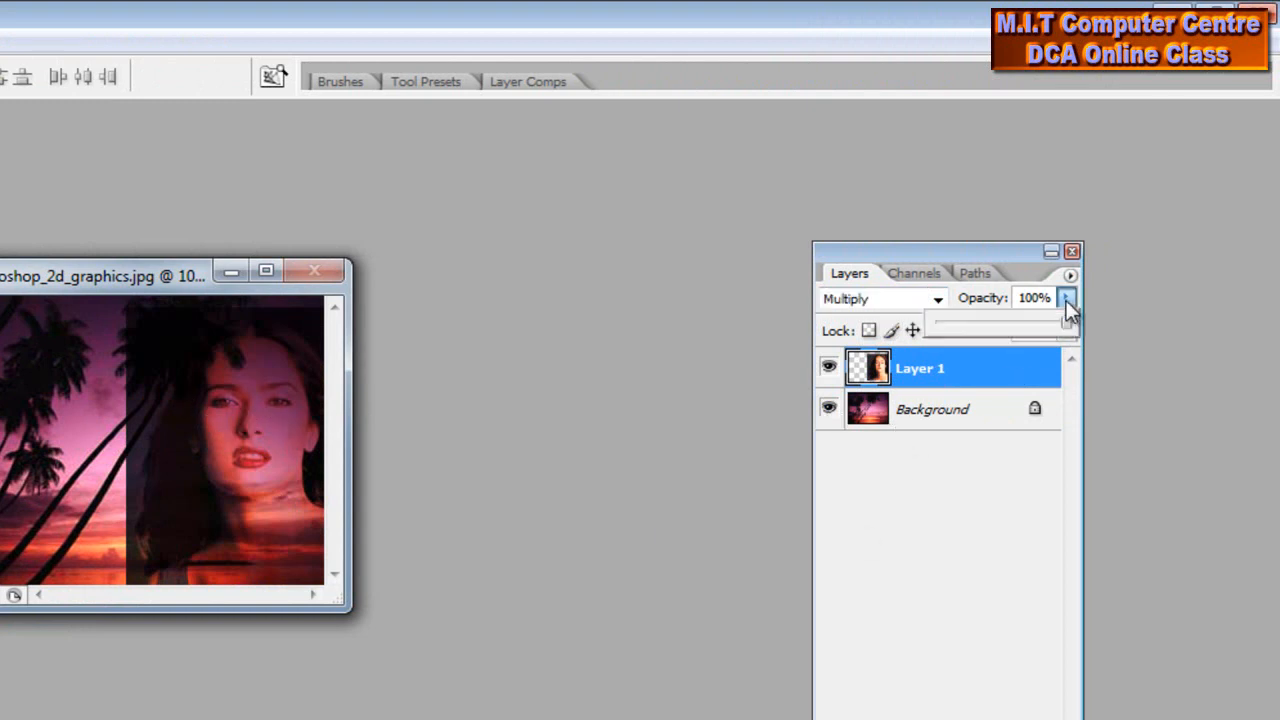
{"action": "left_click", "coordinate": [1032, 299]}
{"action": "type", "text": "70"}
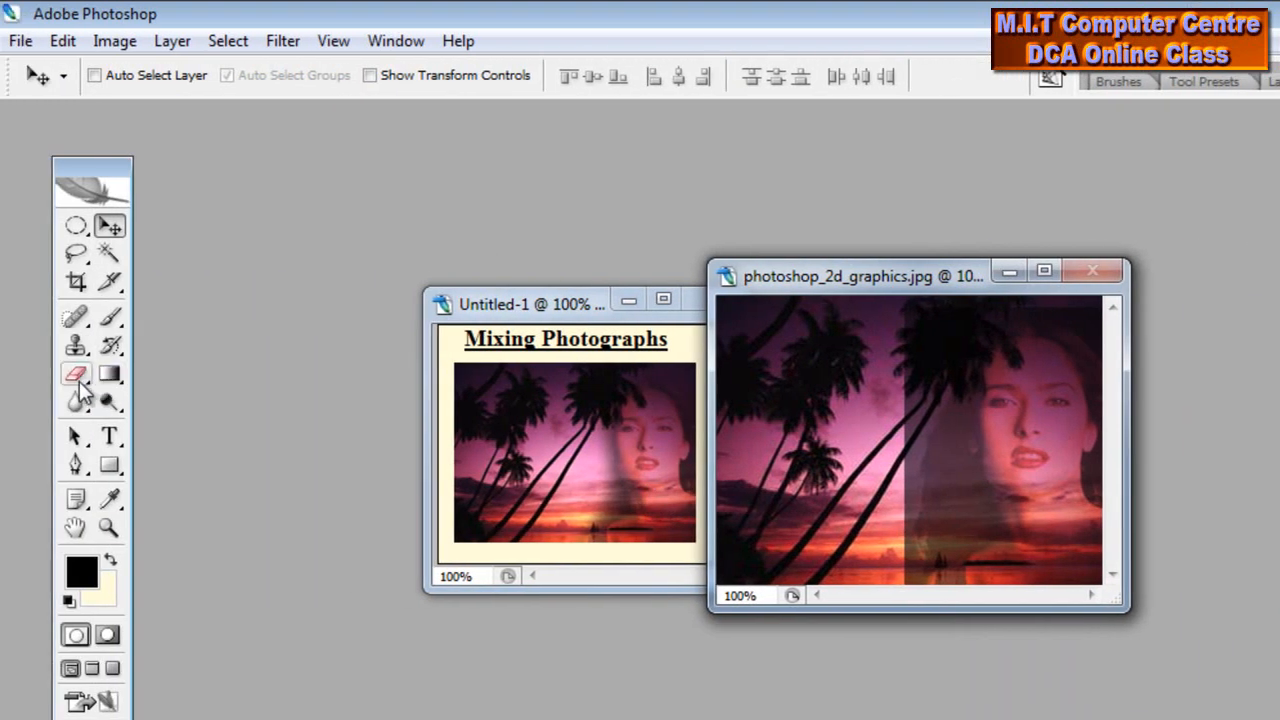
Step: Set up the Eraser tool with a soft 64 px brush at 0% hardness
{"action": "left_click", "coordinate": [78, 381]}
{"action": "left_click", "coordinate": [179, 377]}
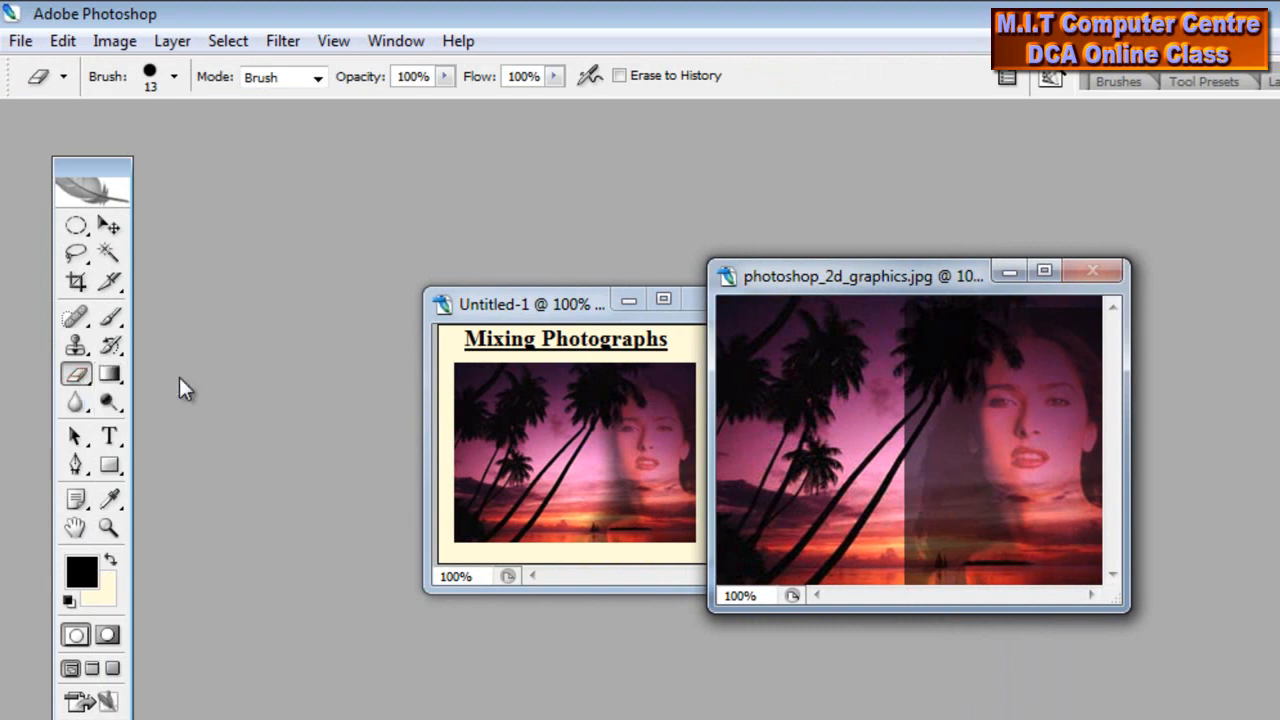
{"action": "left_click", "coordinate": [174, 79]}
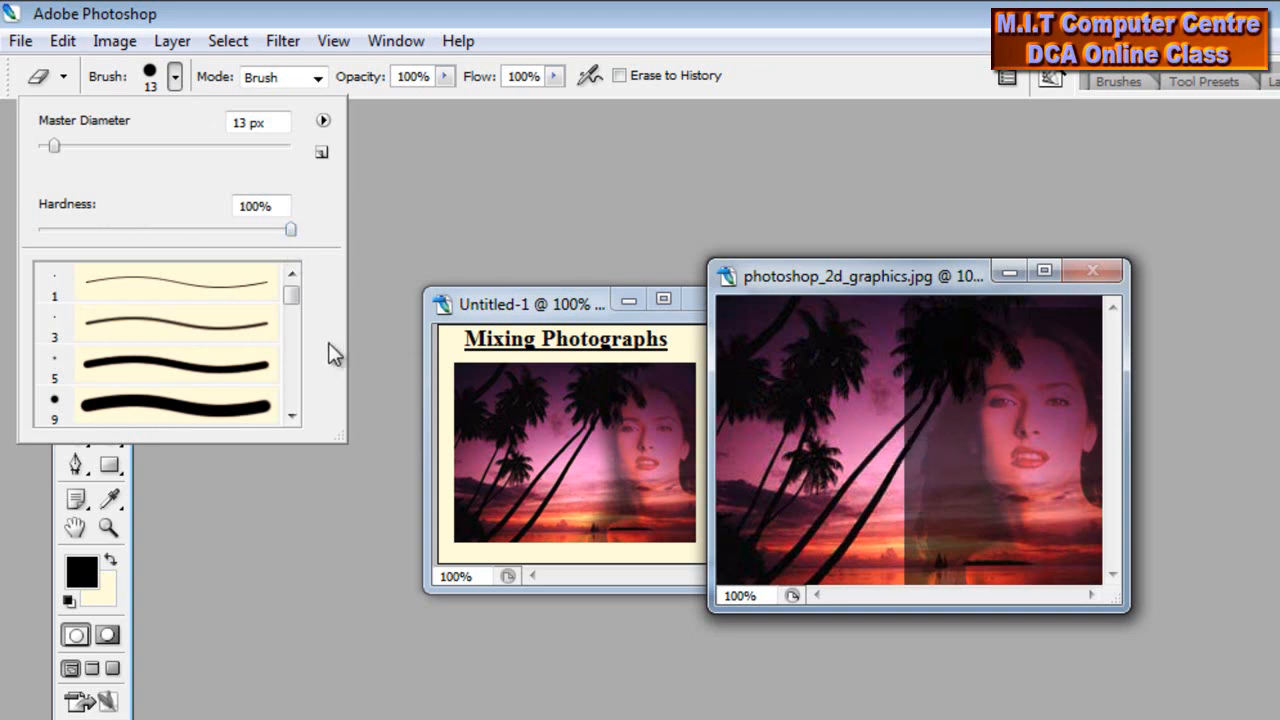
{"action": "left_click_drag", "start_coordinate": [292, 232], "coordinate": [49, 247]}
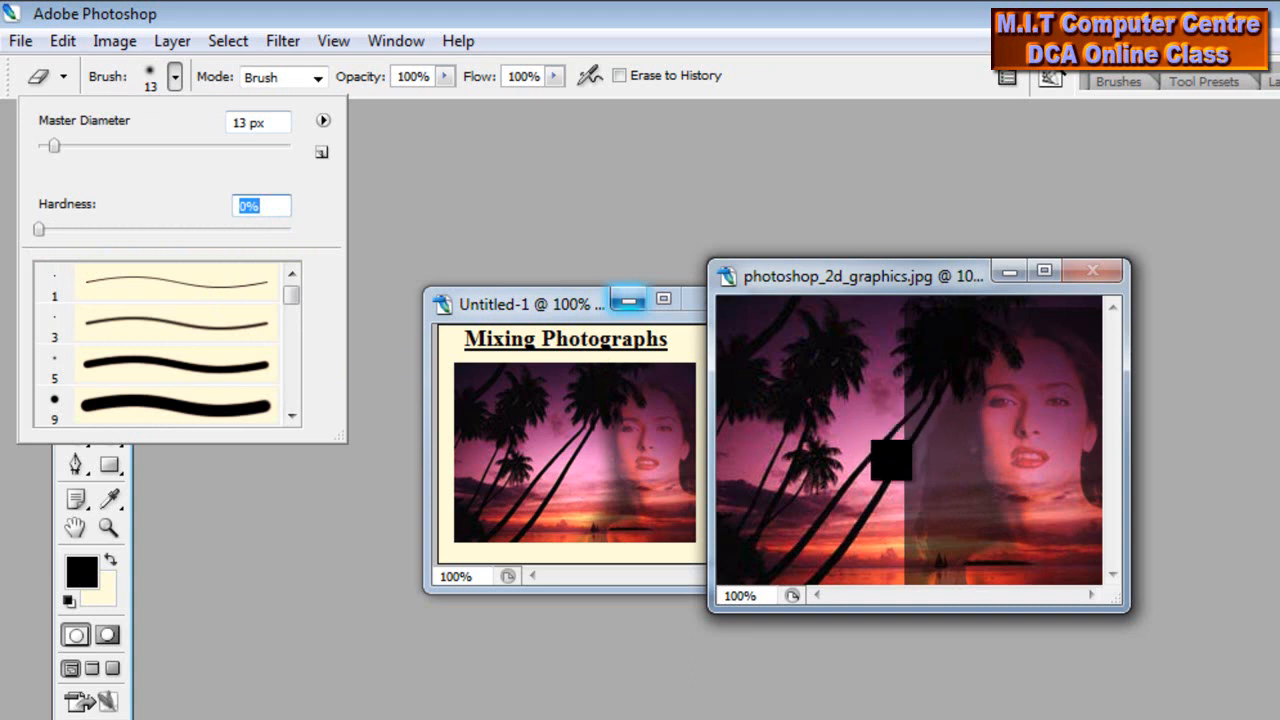
{"action": "left_click", "coordinate": [98, 147]}
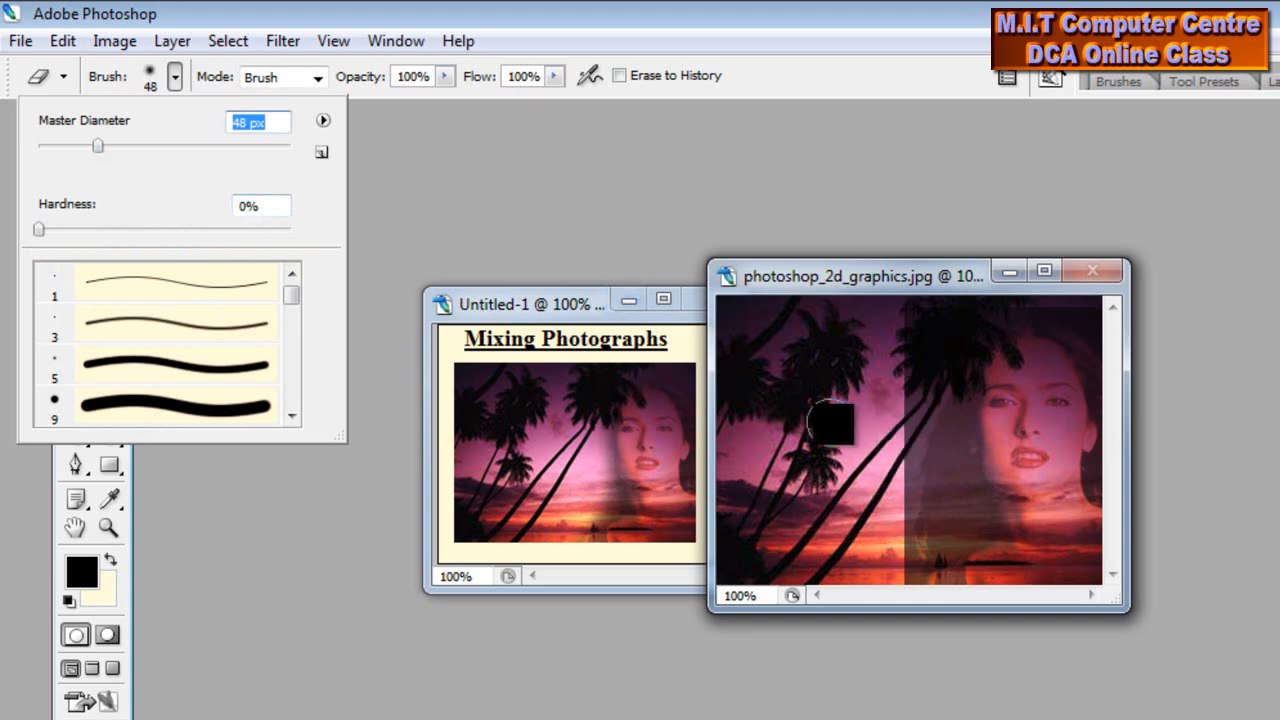
{"action": "left_click", "coordinate": [120, 147]}
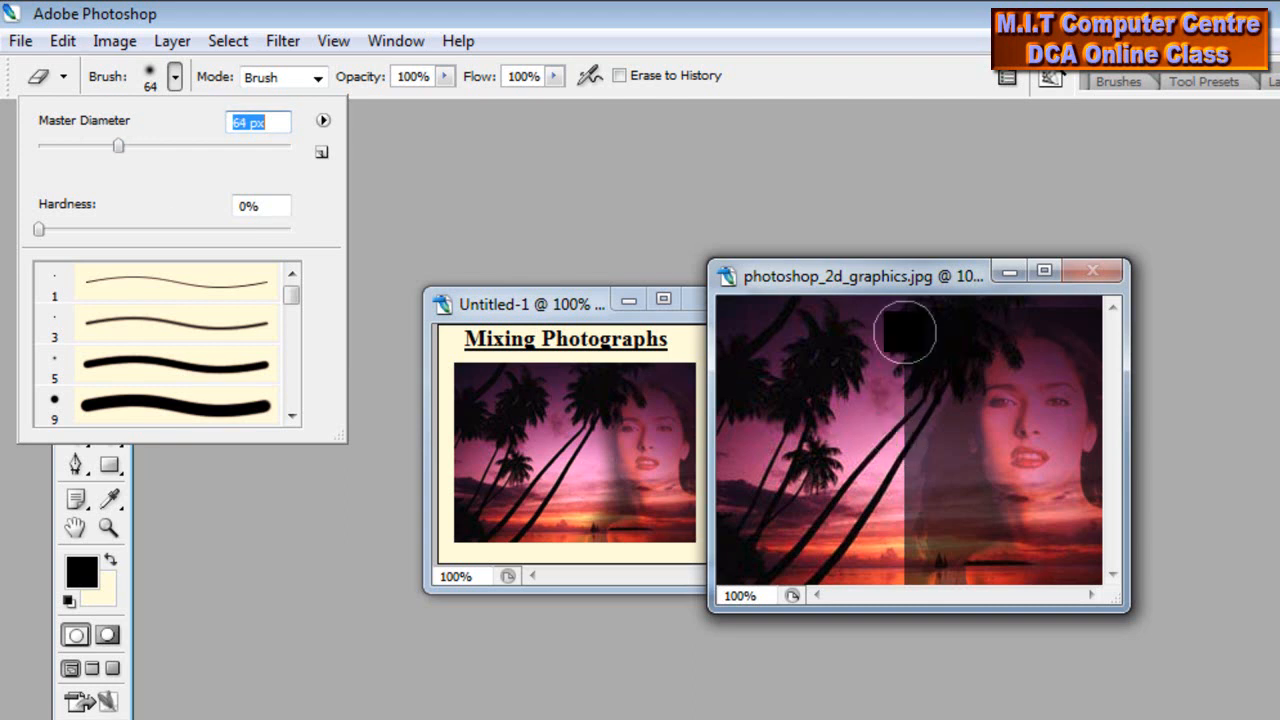
{"action": "left_click", "coordinate": [898, 280]}
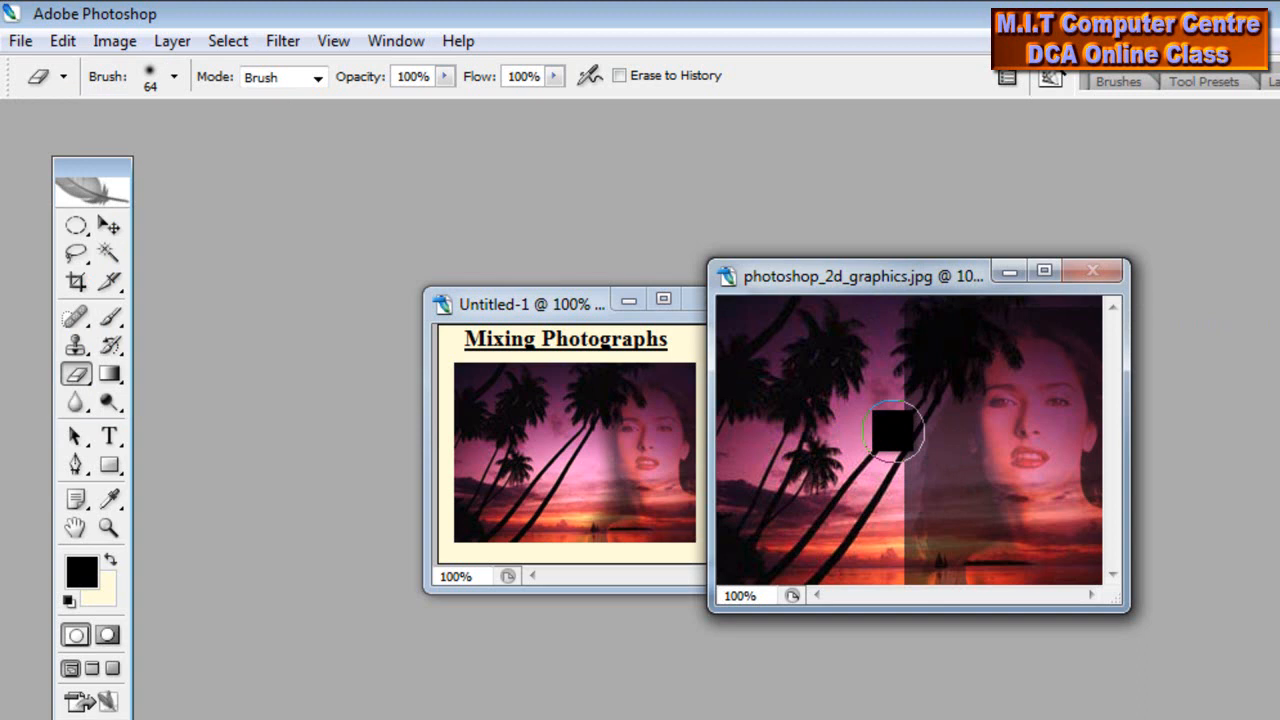
Step: Enlarge the eraser brush to 70 px and move the Untitled-1 sample window clear of photoshop_2d_graphics.jpg for comparison
{"action": "key", "text": "bracketleft"}
{"action": "key", "text": "bracketleft"}
{"action": "key", "text": "bracketright"}
{"action": "key", "text": "bracketright"}
{"action": "key", "text": "bracketright"}
{"action": "left_click_drag", "start_coordinate": [569, 306], "coordinate": [464, 308]}
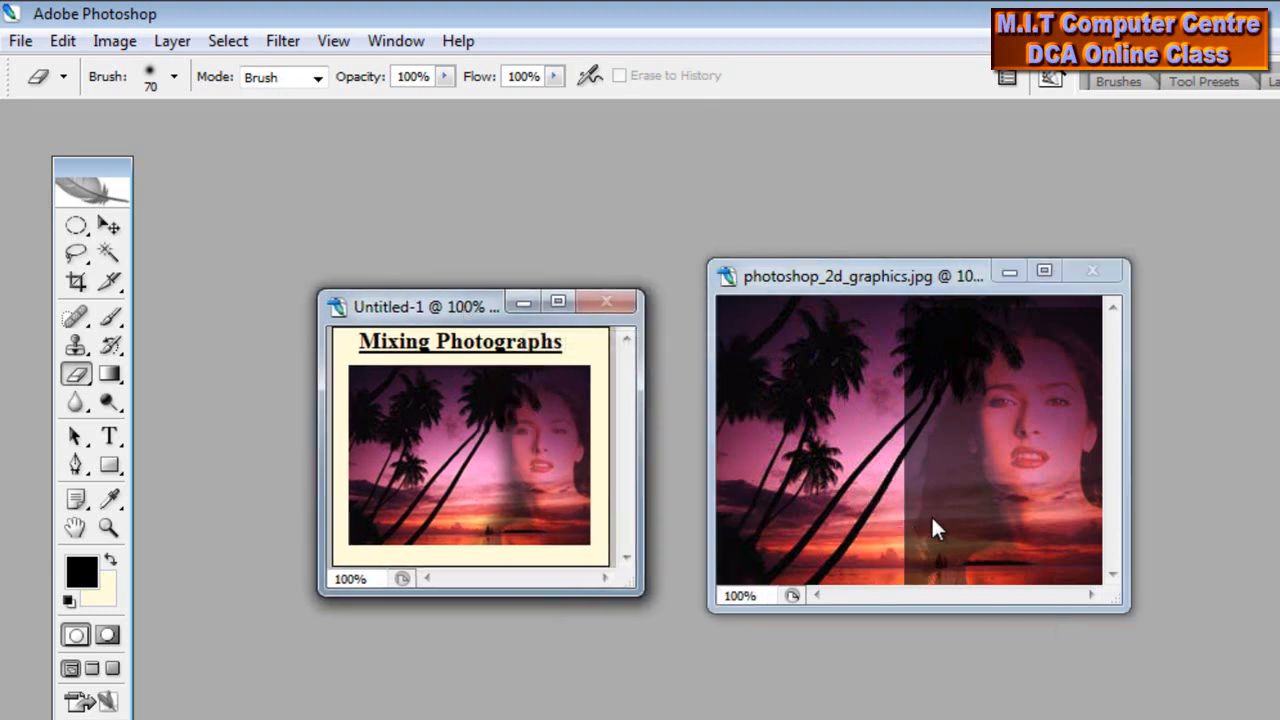
Step: Erase the portrait layer's hard left edge so the woman's hair fades into the sunset, and reposition the image window beside the sample
{"action": "left_click", "coordinate": [902, 500]}
{"action": "mouse_move", "coordinate": [902, 500]}
{"action": "left_mouse_down"}
{"action": "mouse_move", "coordinate": [929, 300]}
{"action": "mouse_move", "coordinate": [914, 349]}
{"action": "mouse_move", "coordinate": [920, 529]}
{"action": "mouse_move", "coordinate": [886, 551]}
{"action": "mouse_move", "coordinate": [876, 578]}
{"action": "left_mouse_up"}
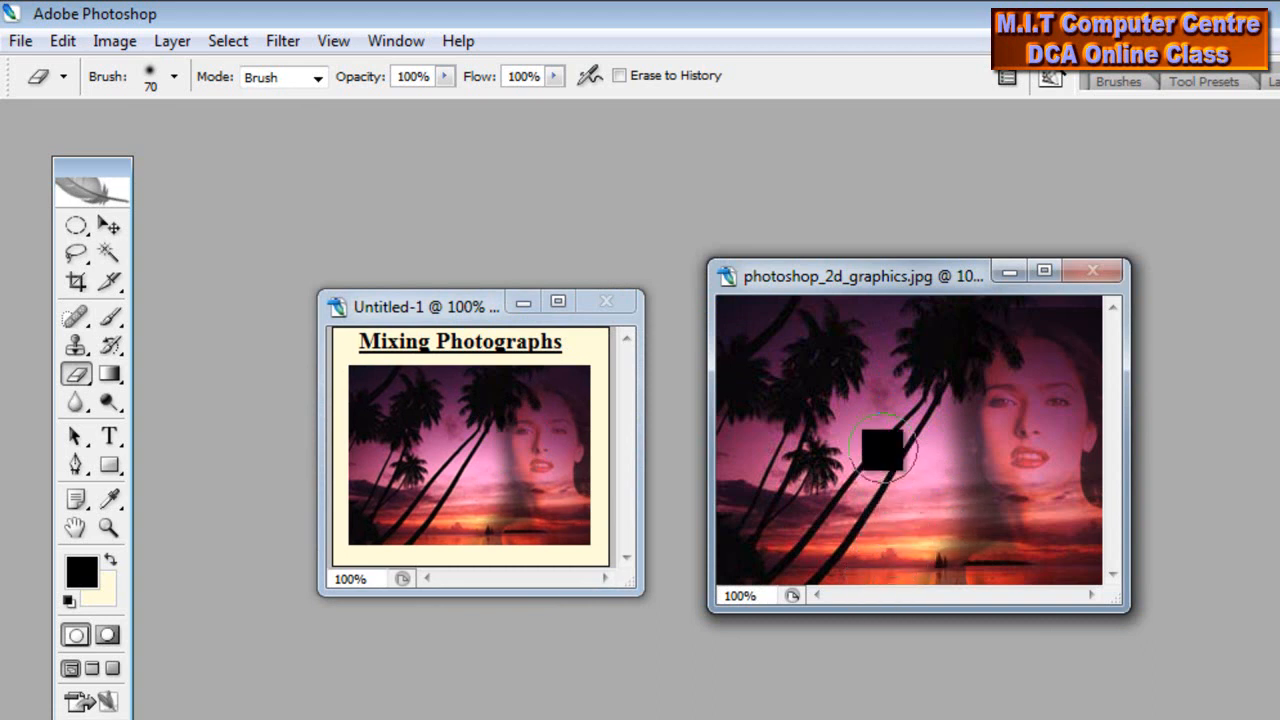
{"action": "left_click_drag", "start_coordinate": [866, 283], "coordinate": [829, 328]}
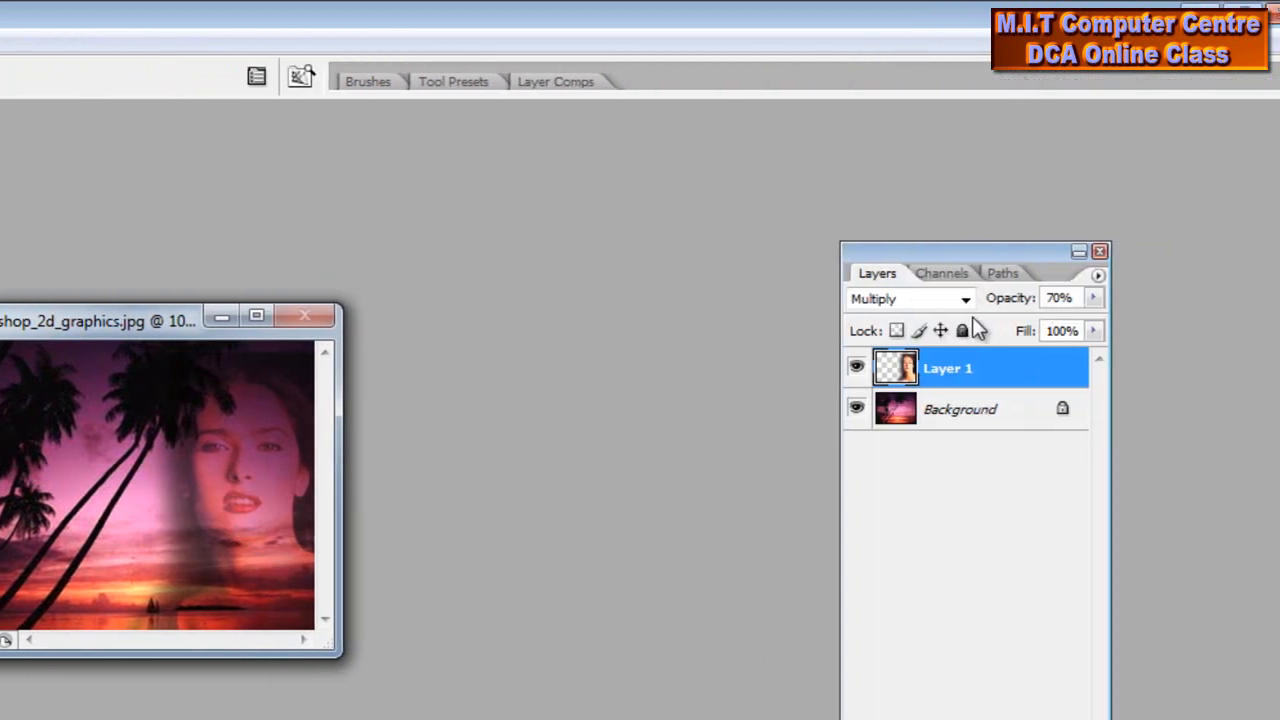
Step: Review the portrait layer's blending modes, keep Multiply, and try lowering the layer opacity to 17% before raising it again
{"action": "left_click", "coordinate": [940, 300]}
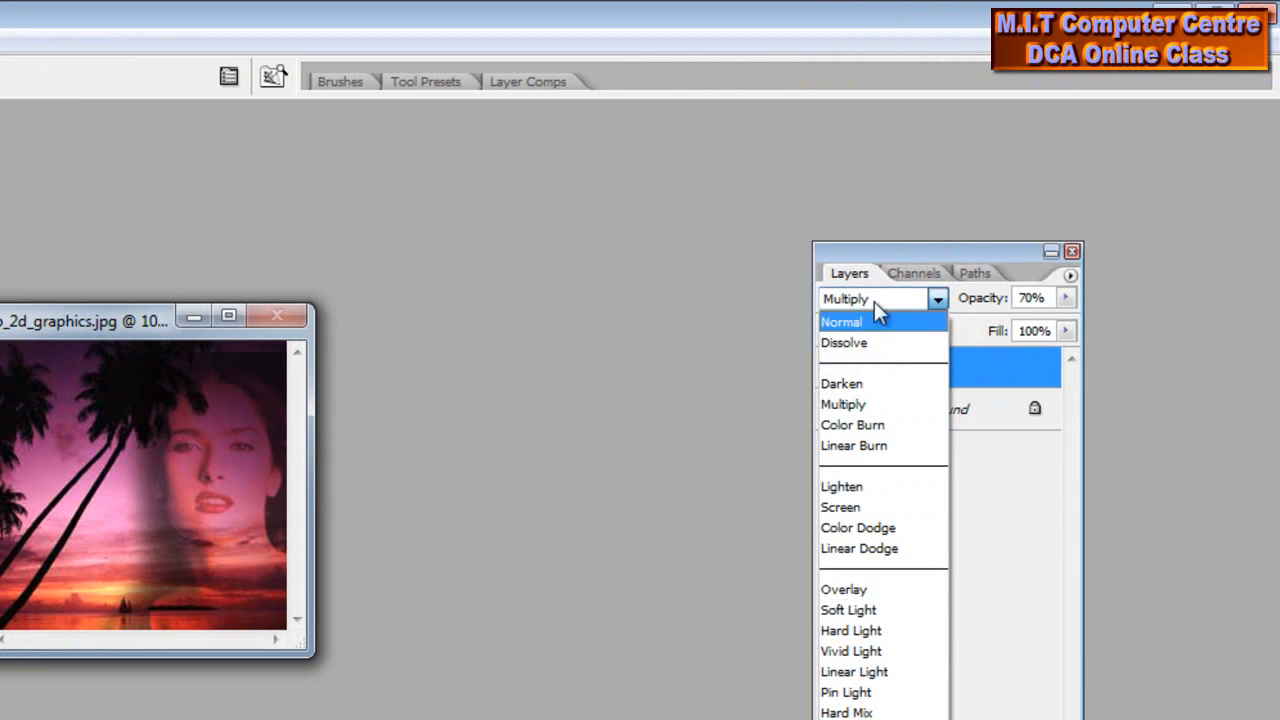
{"action": "left_click", "coordinate": [1017, 497]}
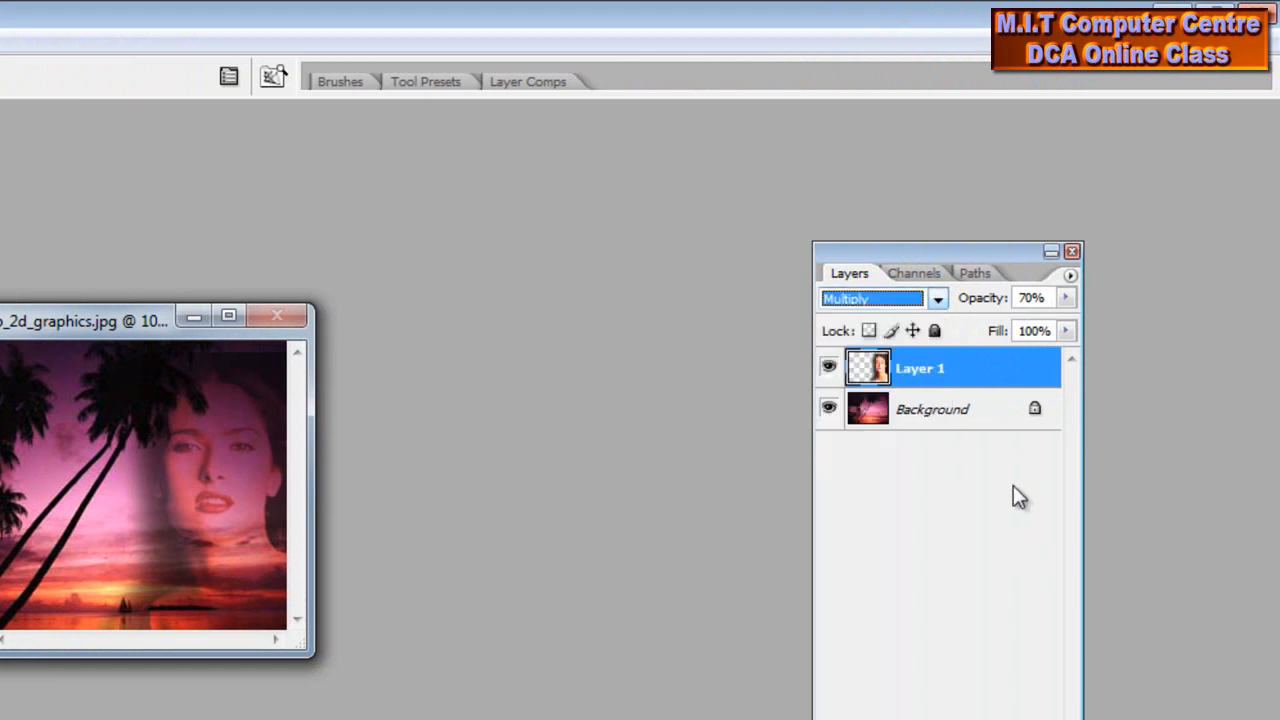
{"action": "left_click", "coordinate": [1067, 297]}
{"action": "left_click_drag", "start_coordinate": [1031, 329], "coordinate": [995, 335]}
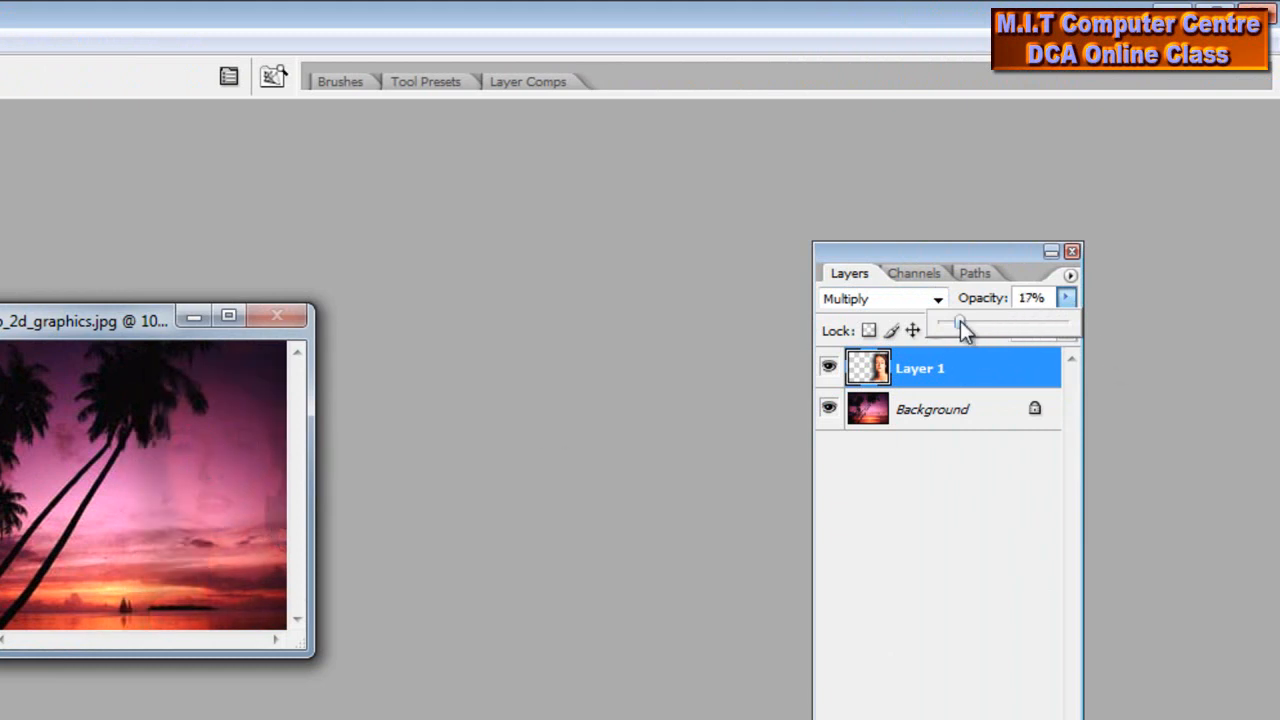
{"action": "left_click_drag", "start_coordinate": [955, 330], "coordinate": [1027, 335]}
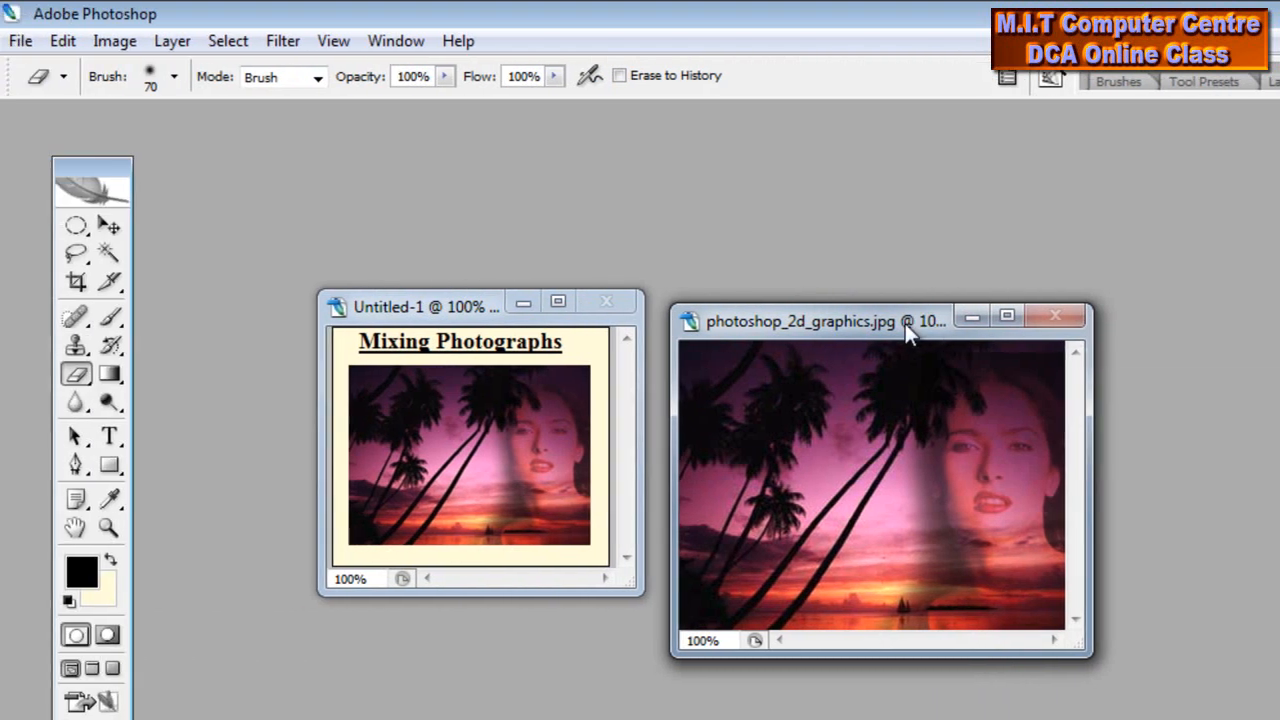
{"action": "left_click_drag", "start_coordinate": [906, 322], "coordinate": [923, 299]}
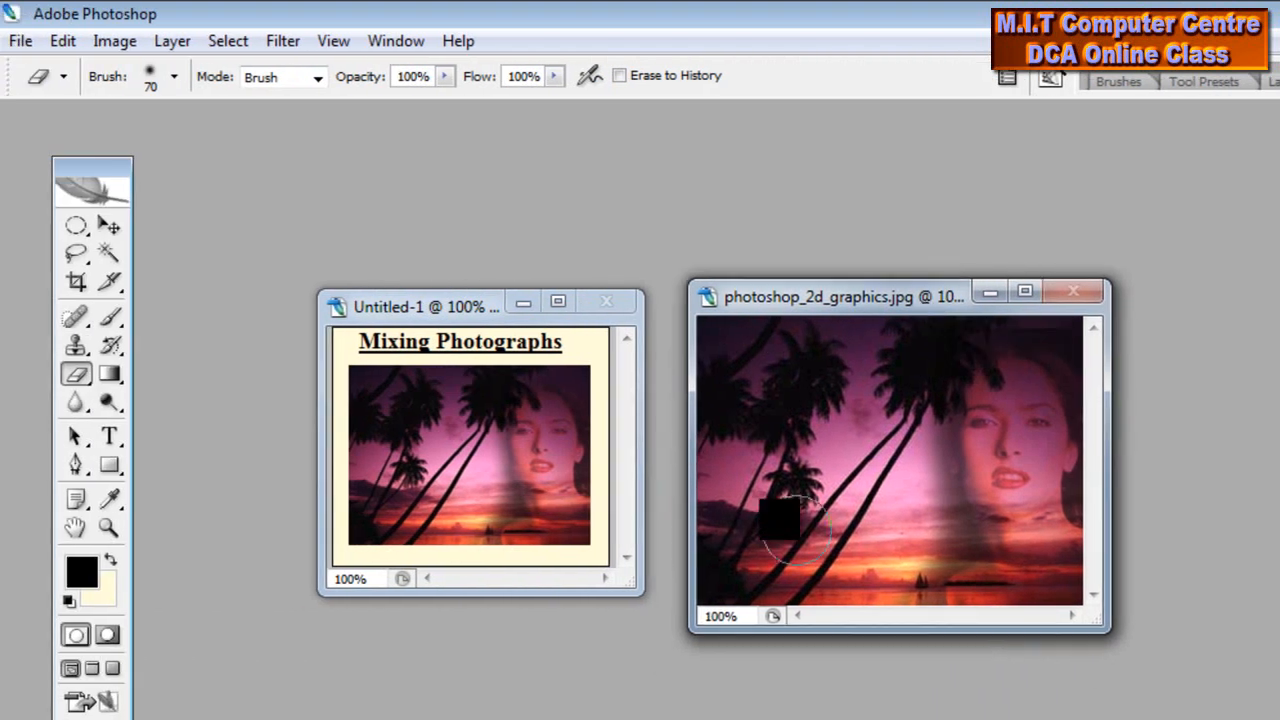